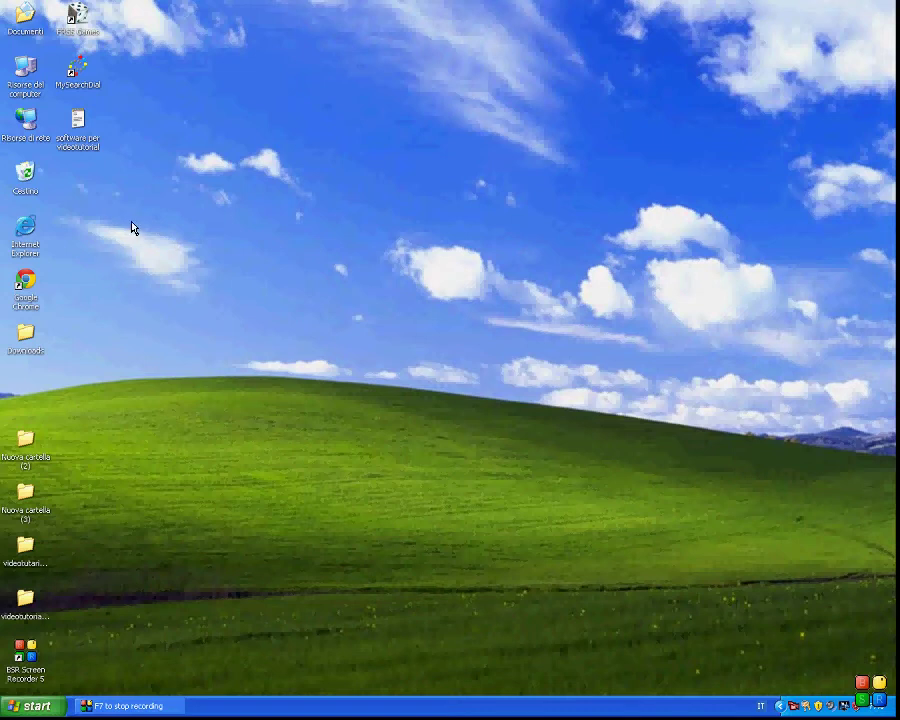
Launch Chrome, close the Mysearchdial tab so only Google remains, and select the address bar
double_click(24, 282)
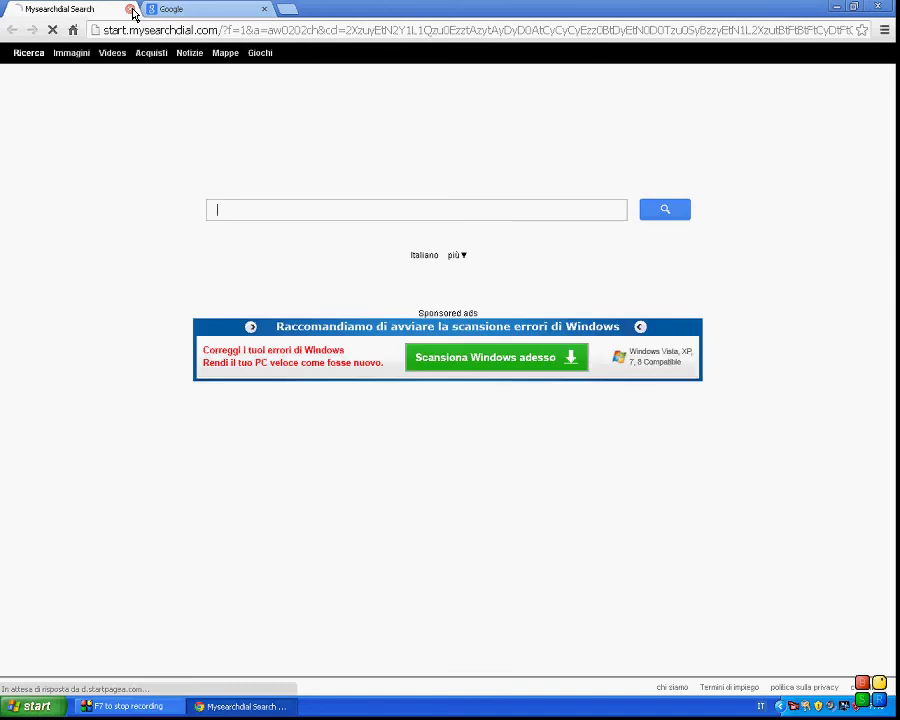
left_click(194, 16)
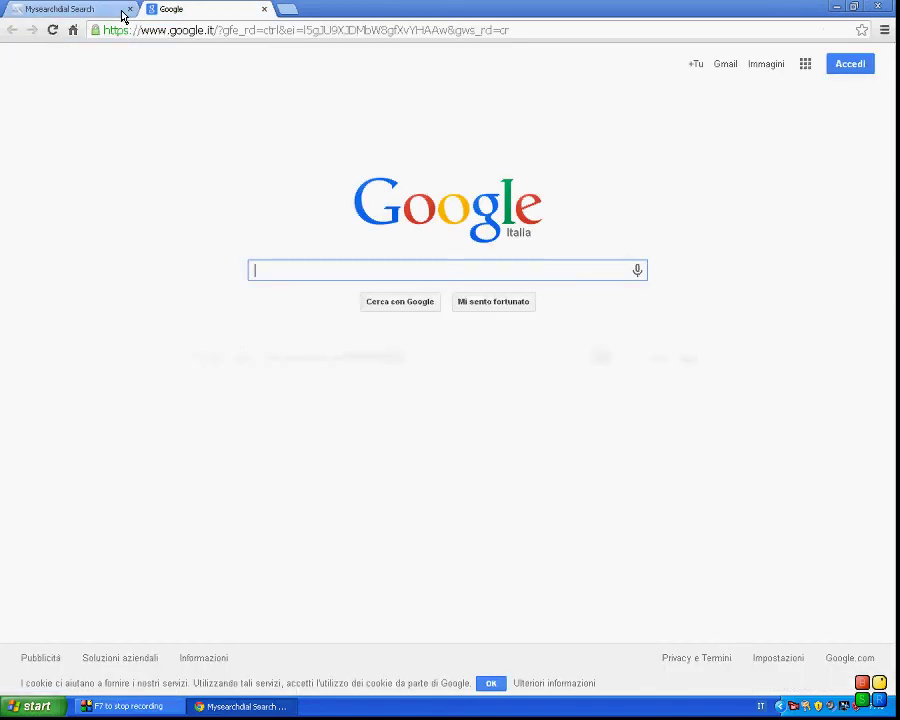
left_click(115, 10)
left_click(129, 9)
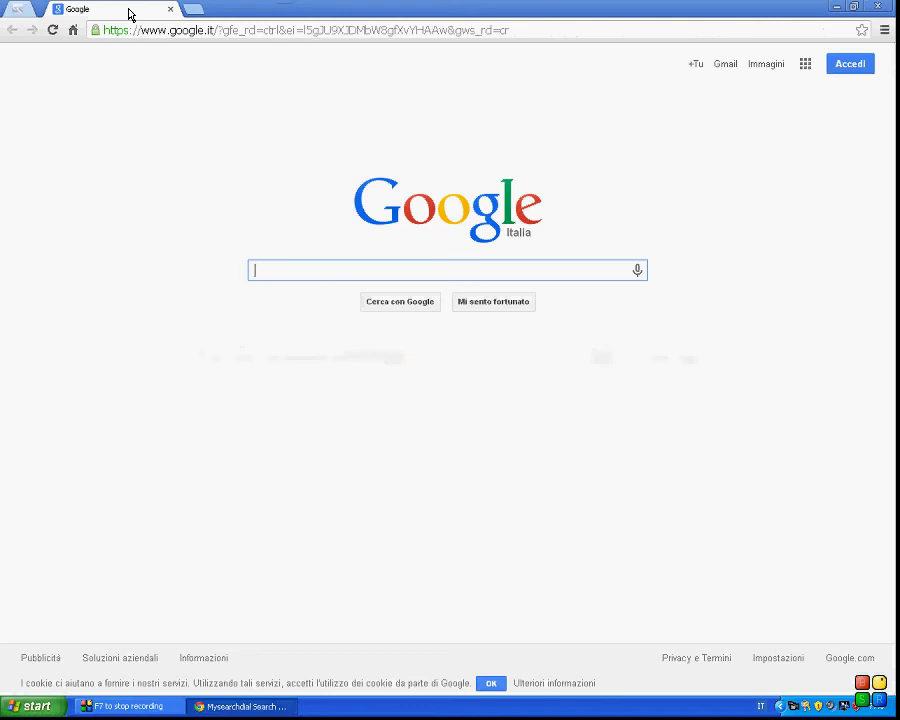
left_click(205, 31)
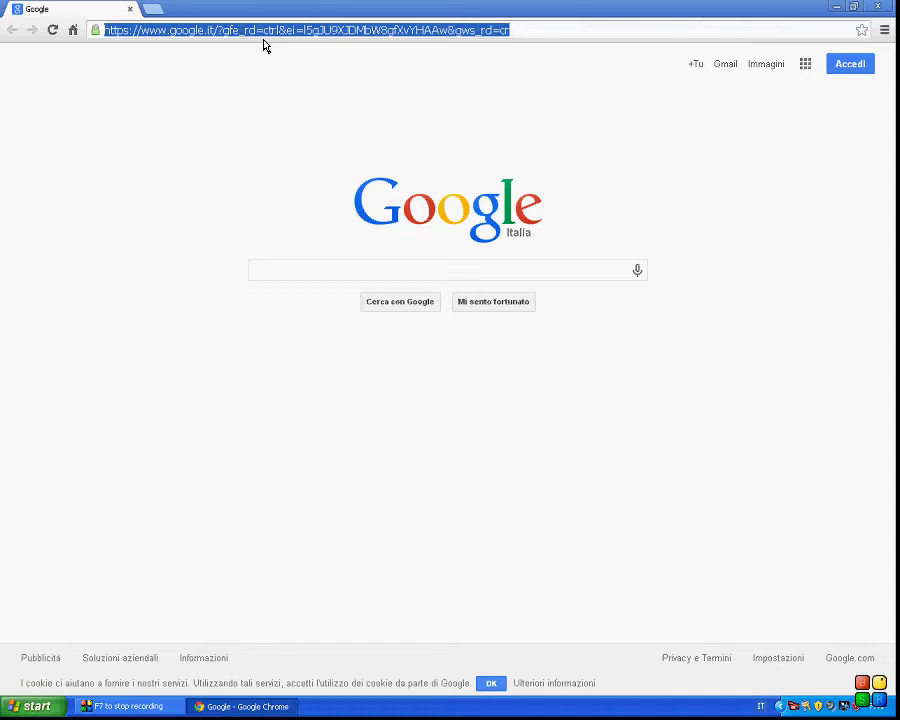
Go to 192.168.1.1 and log in to the router with user admin and its password
type("19")
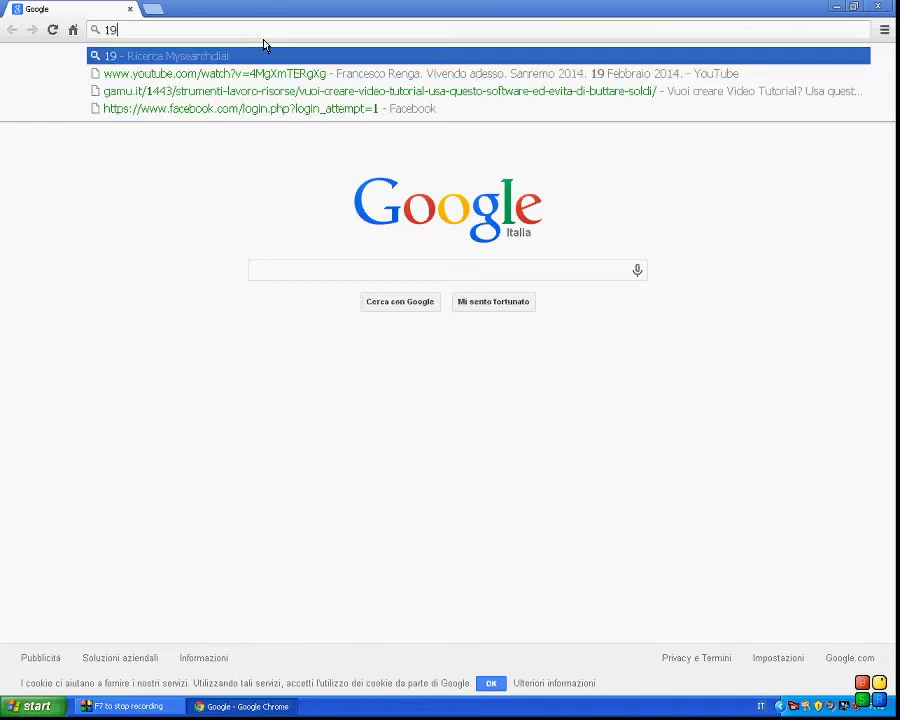
type("2.168")
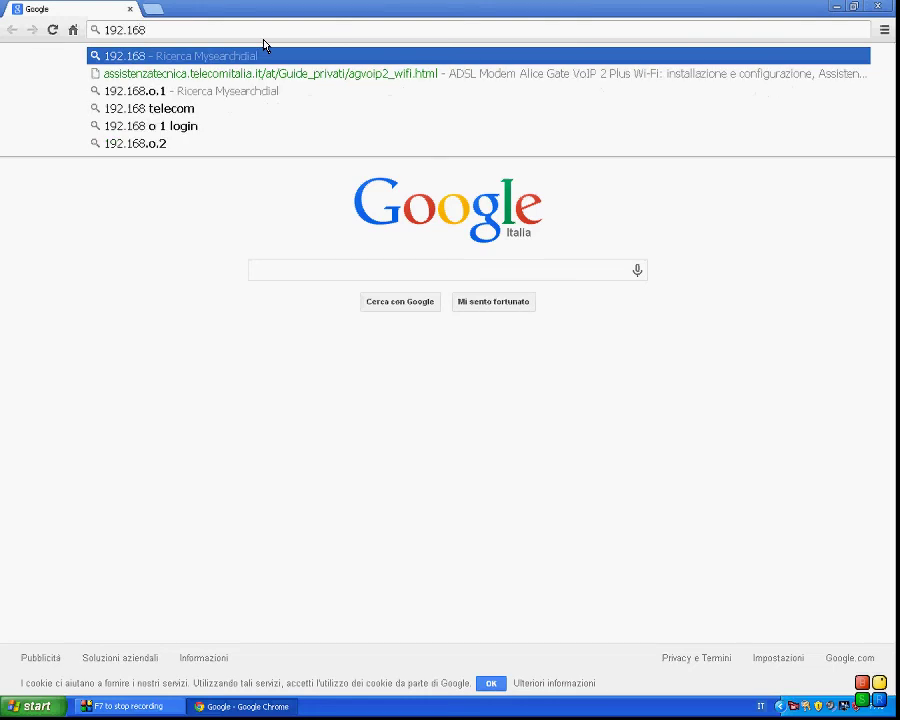
type(".1.1")
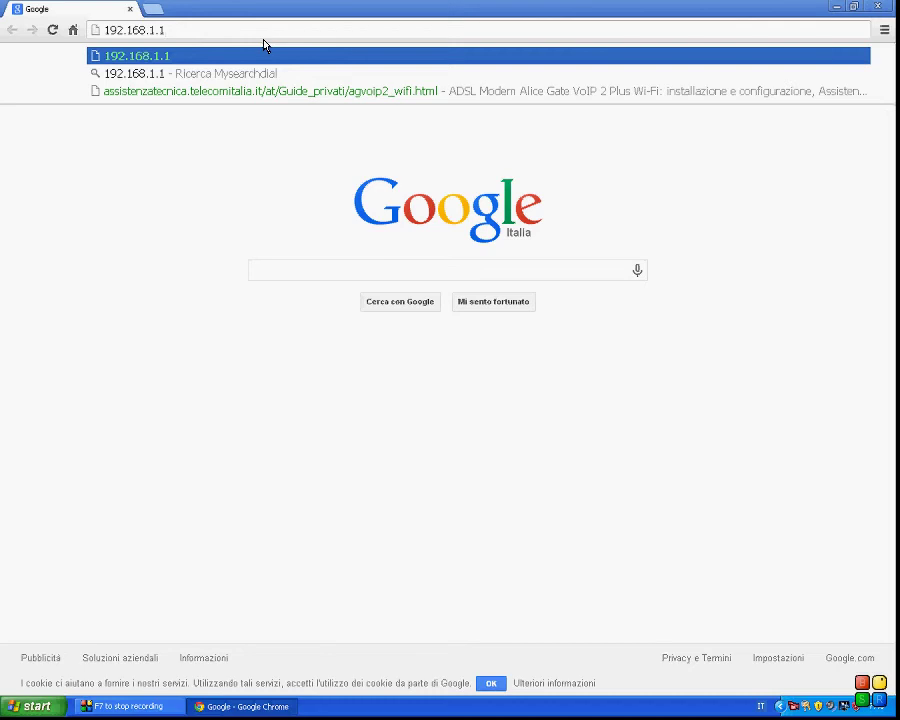
key("Return")
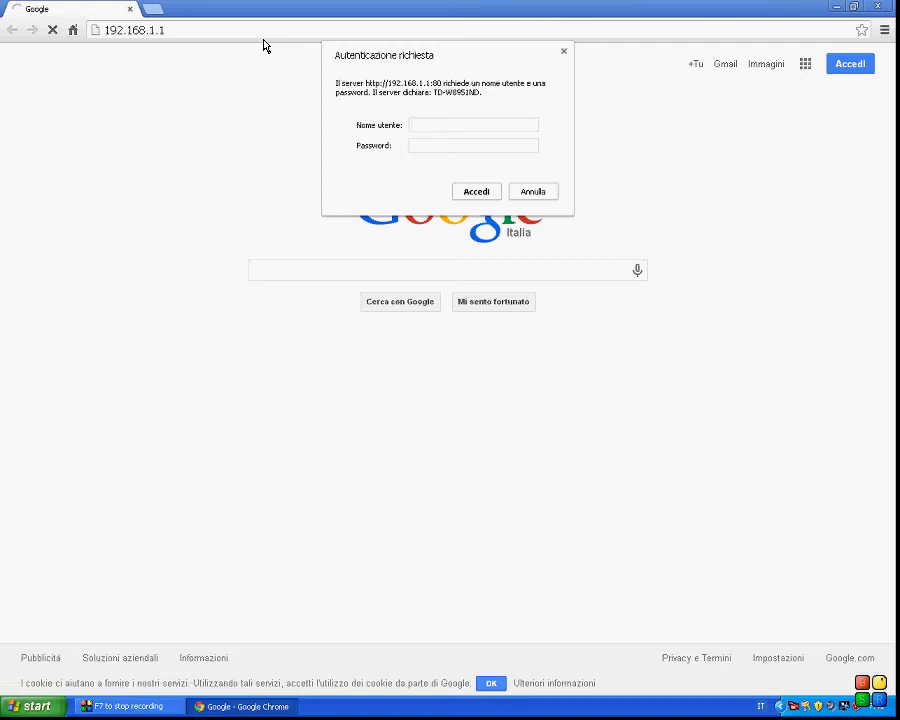
type("admin")
left_click(437, 145)
key("Return")
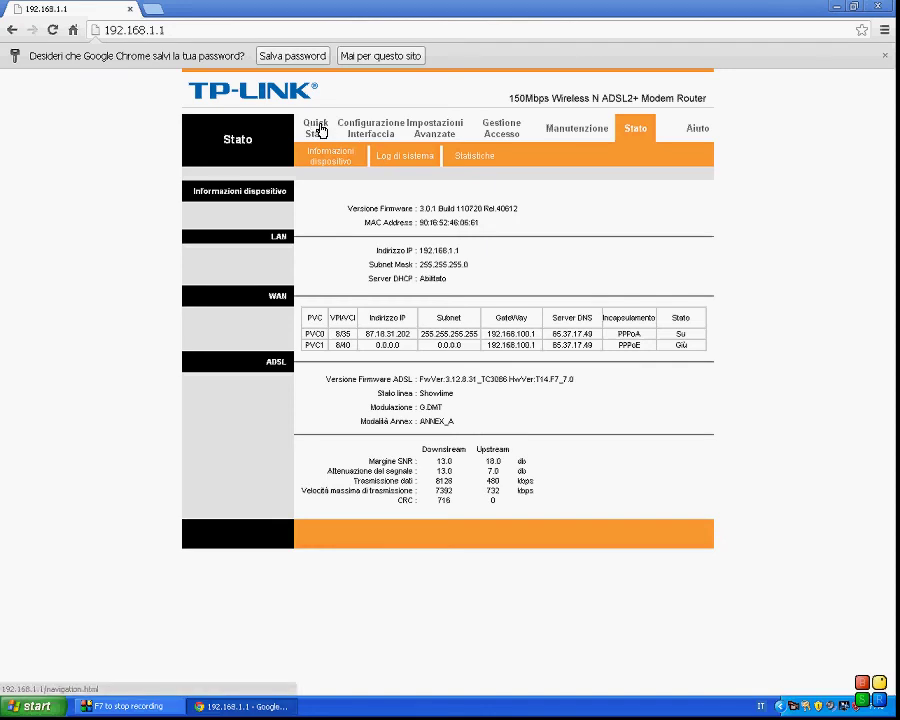
Run the Quick Start wizard, keep the time zone, and choose PPPoE/PPPoA as connection type
left_click(320, 131)
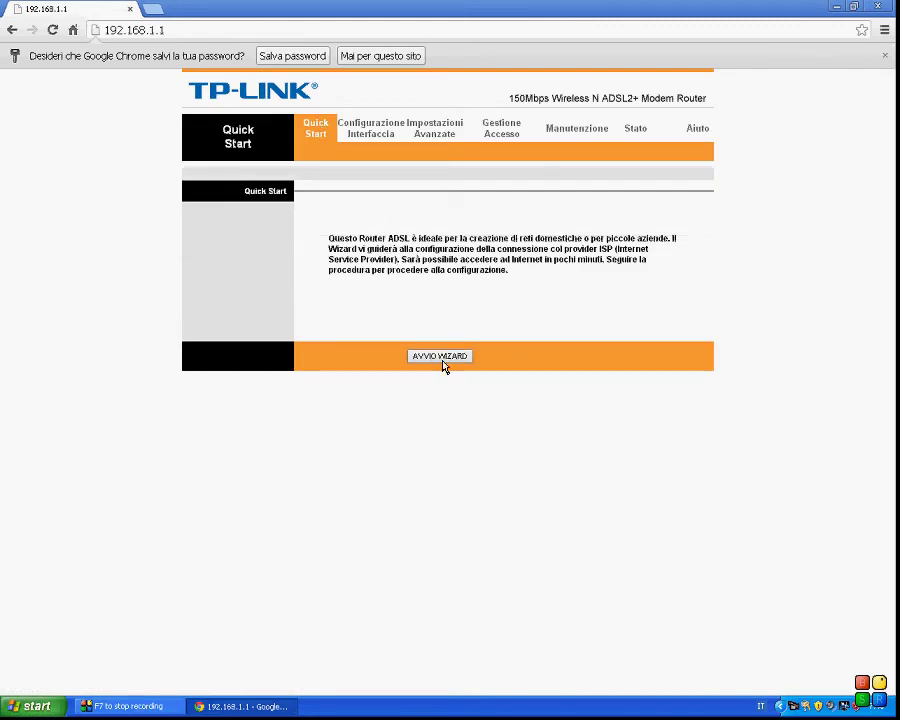
left_click(440, 357)
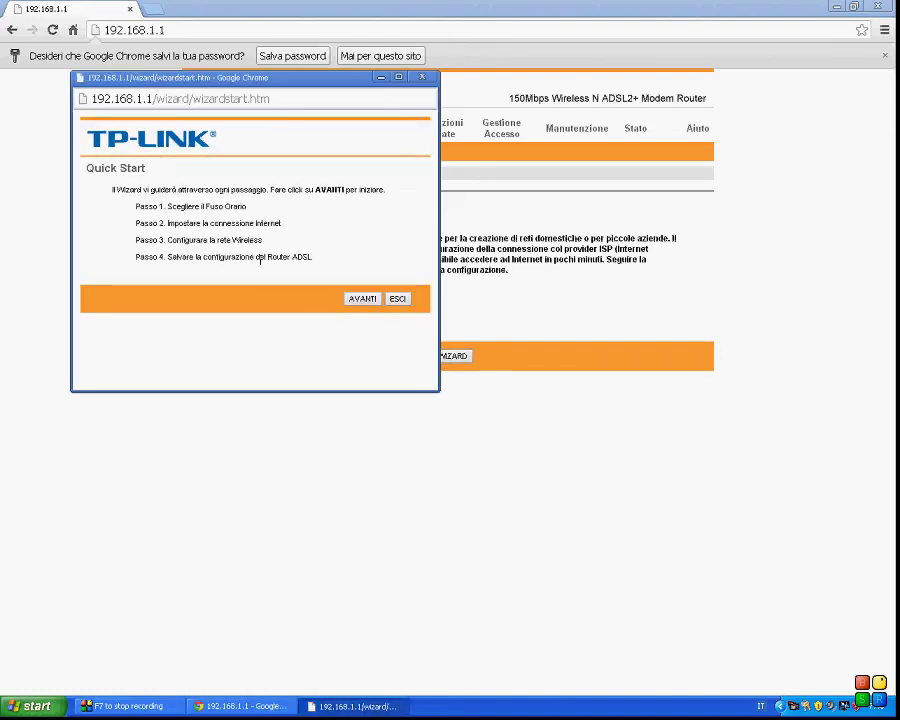
left_click(370, 300)
left_click(368, 259)
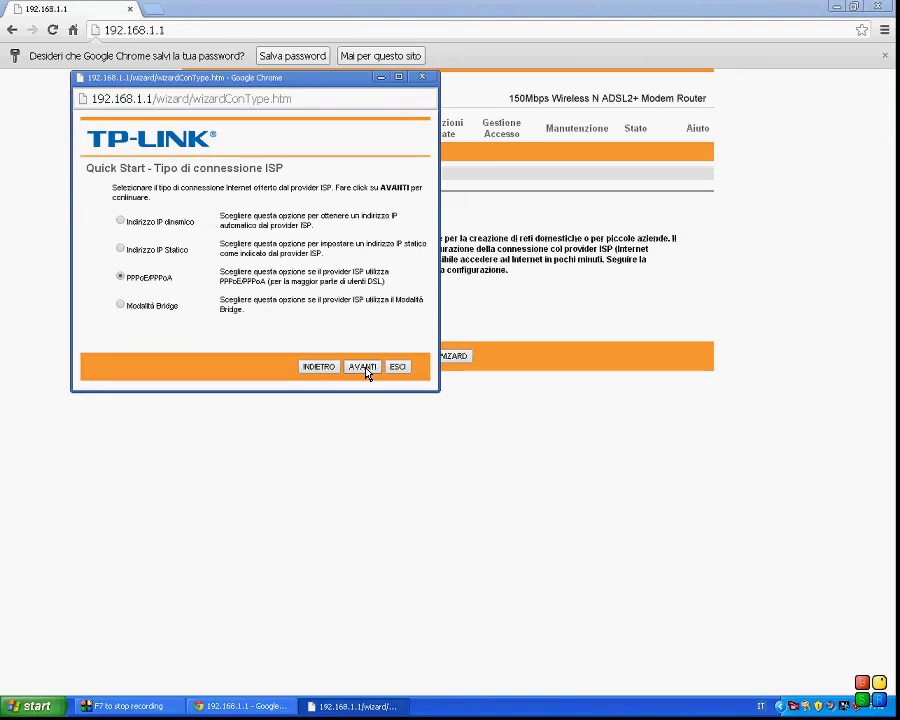
left_click(364, 369)
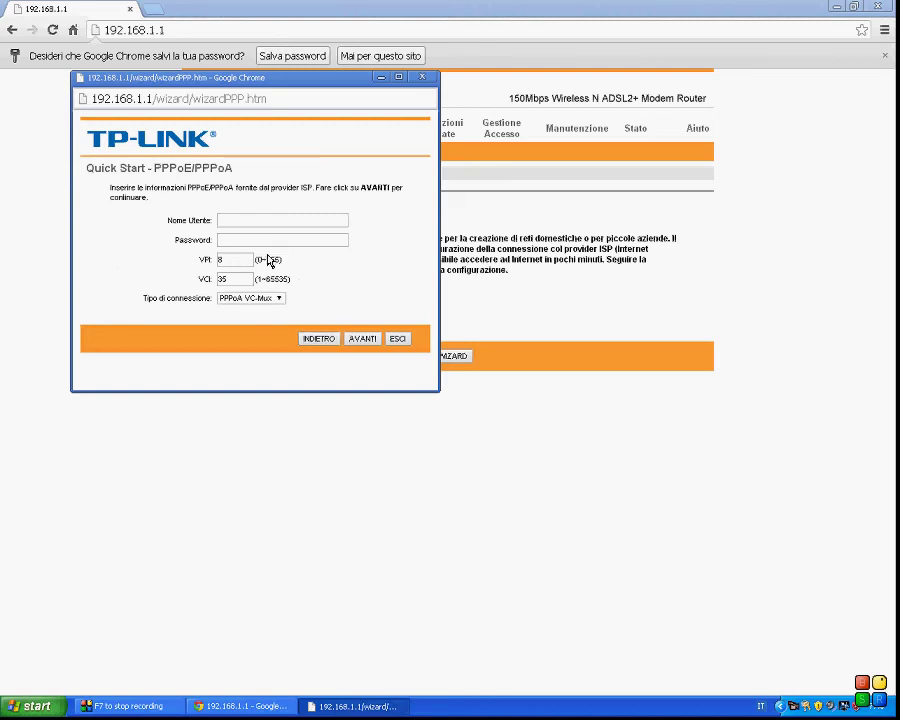
Enter the ISP username and paste the password, keeping VPI 8 and VCI 35, then continue
left_click(240, 220)
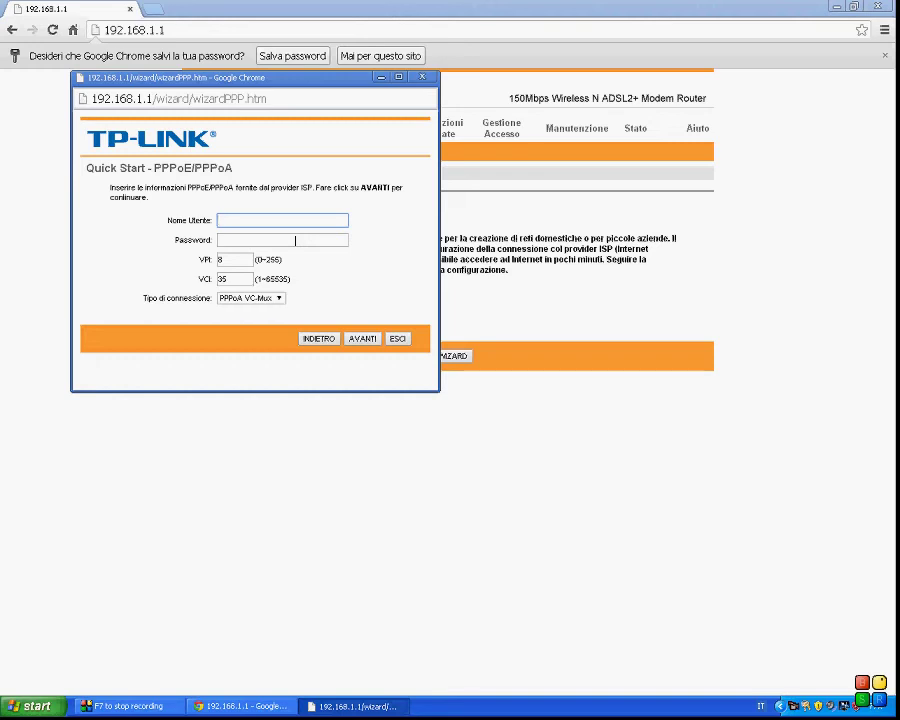
type("aliceadsl")
left_click_drag(252, 220, 168, 236)
left_click(272, 239)
key("ctrl+v")
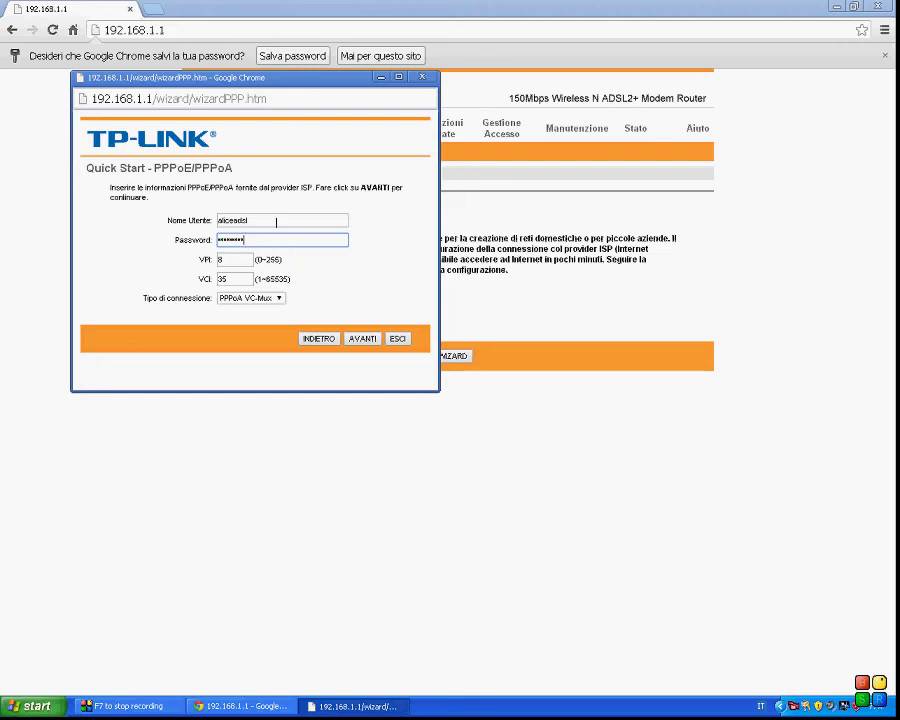
double_click(262, 220)
left_click(272, 222)
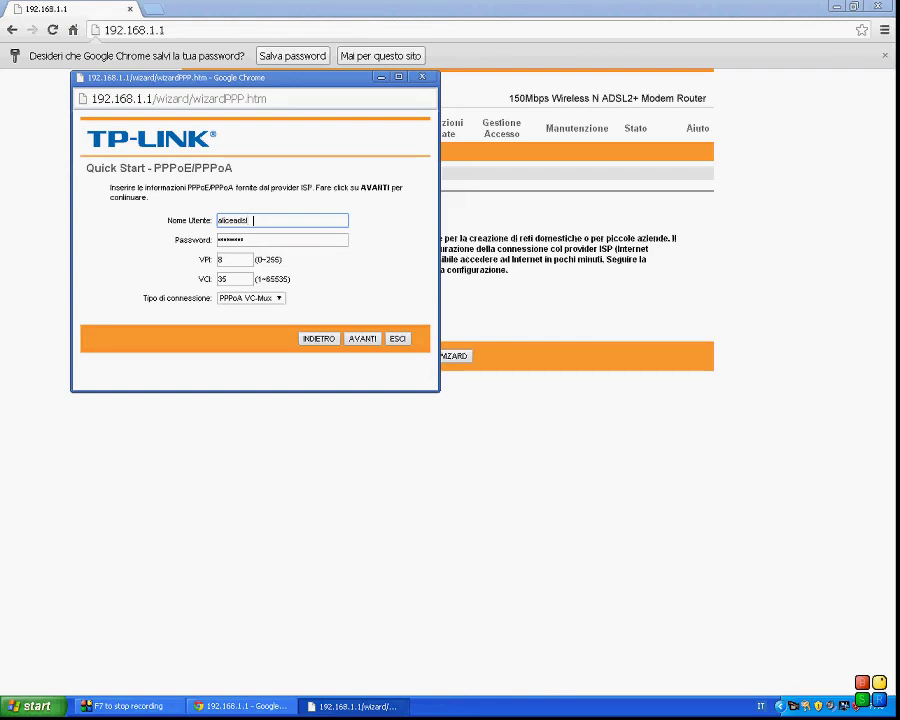
left_click(362, 339)
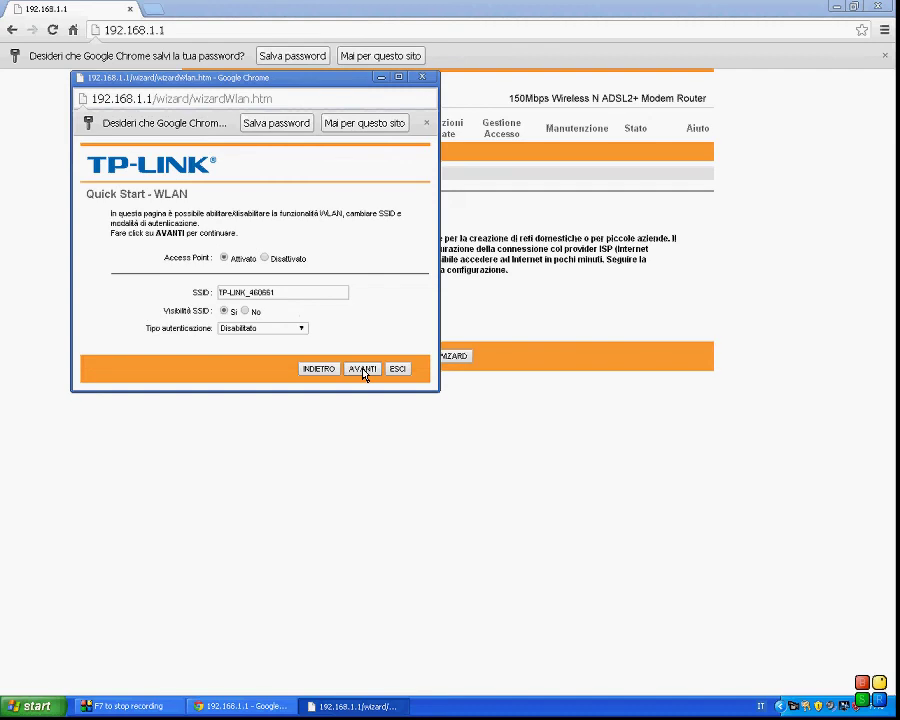
Accept the WLAN page, save the wizard settings to the router, and close the wizard
left_click(363, 370)
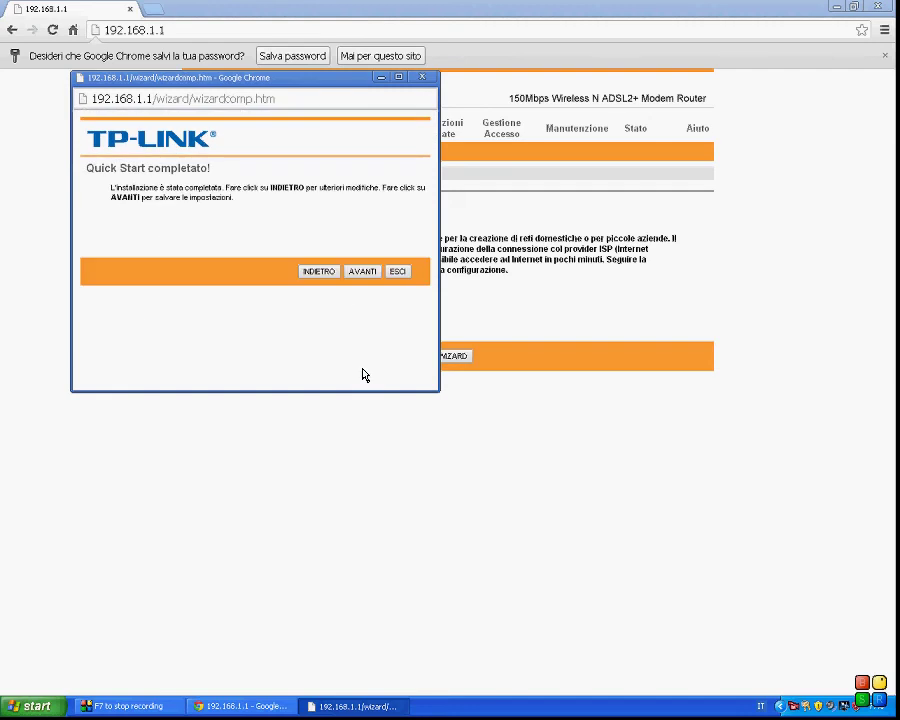
left_click(369, 278)
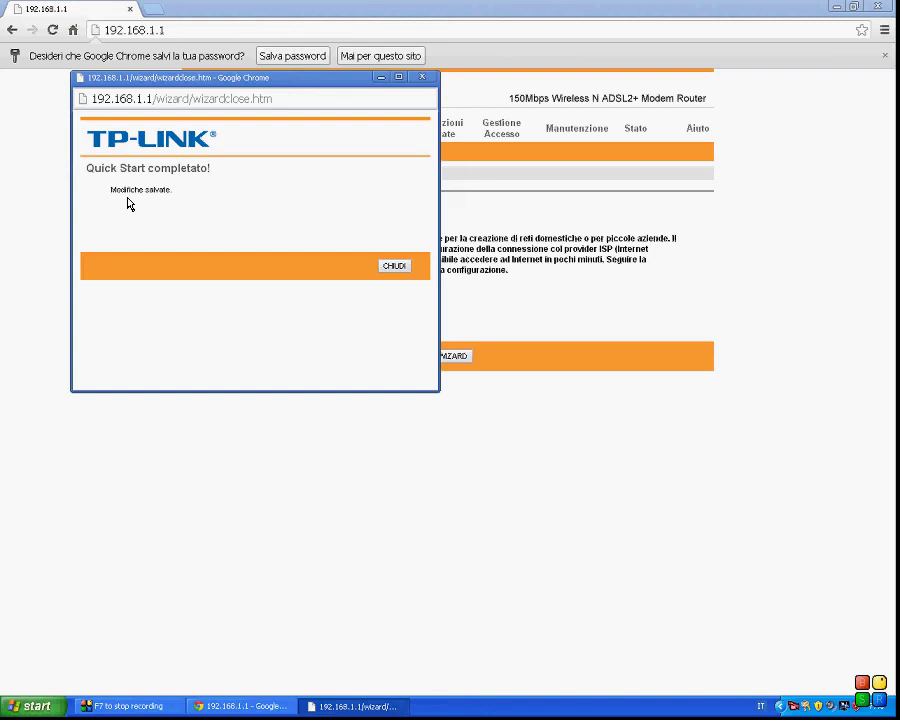
left_click(394, 266)
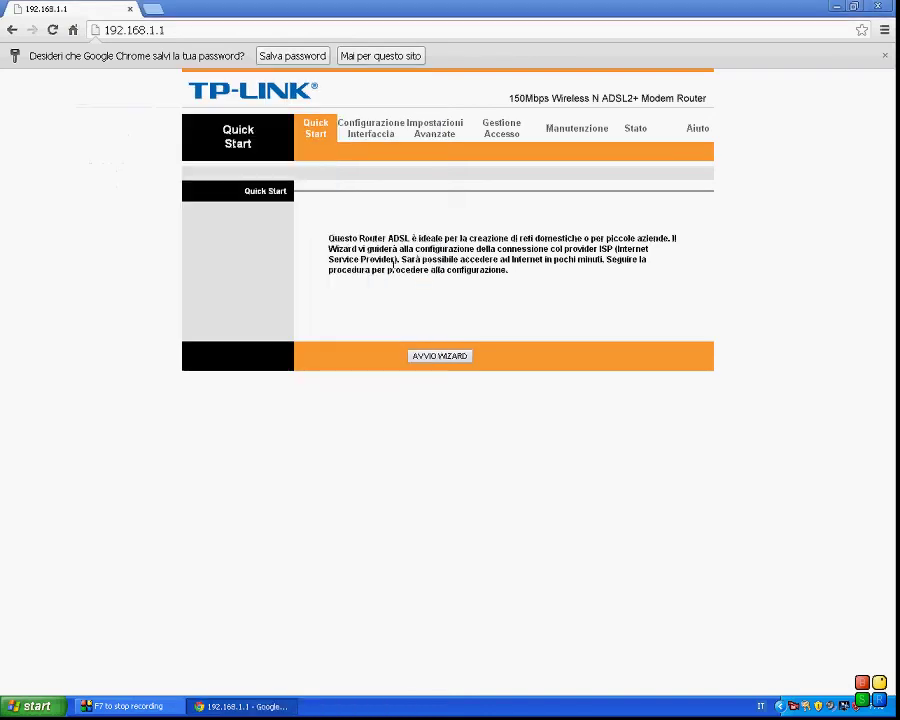
Open Configurazione Interfaccia and scroll through the PPPoA/PPPoE Internet settings to SALVA
left_click(370, 134)
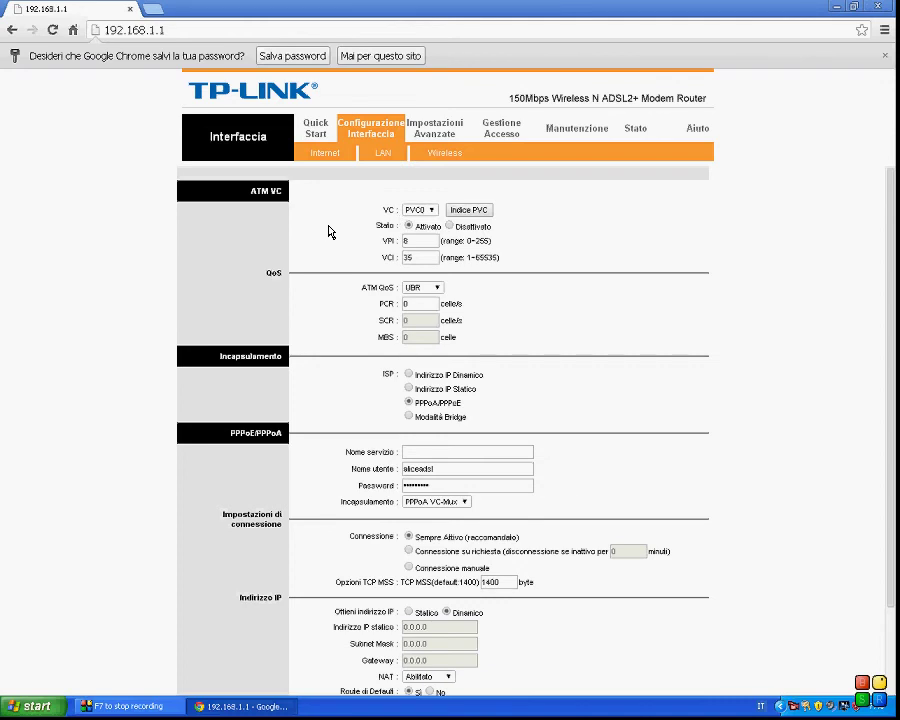
scroll(330, 232, "down", 1)
scroll(330, 232, "down", 1)
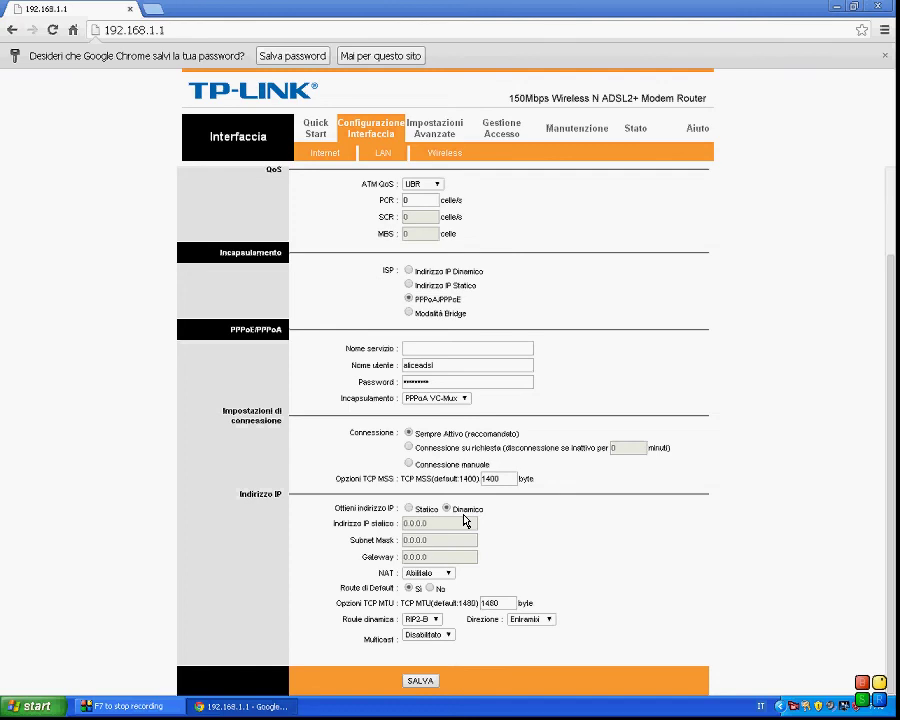
left_click(381, 157)
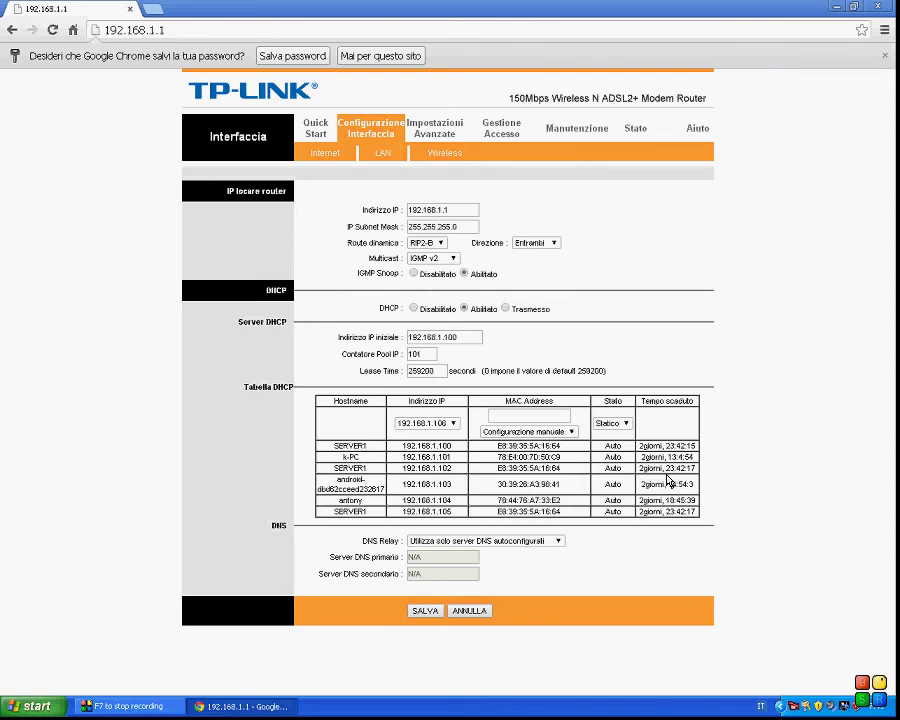
left_click_drag(452, 457, 386, 462)
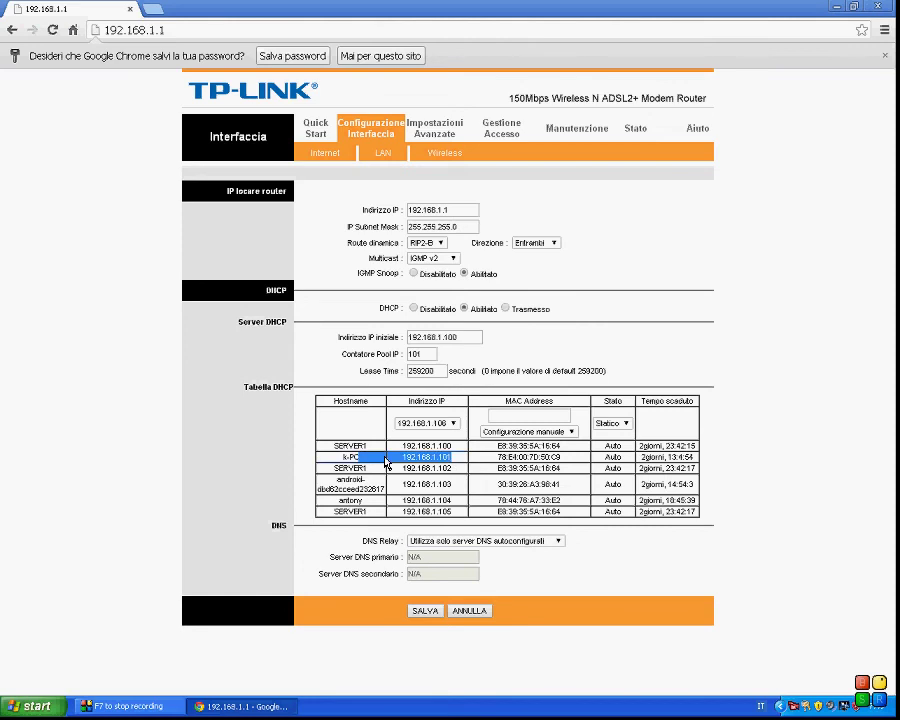
left_click(455, 470)
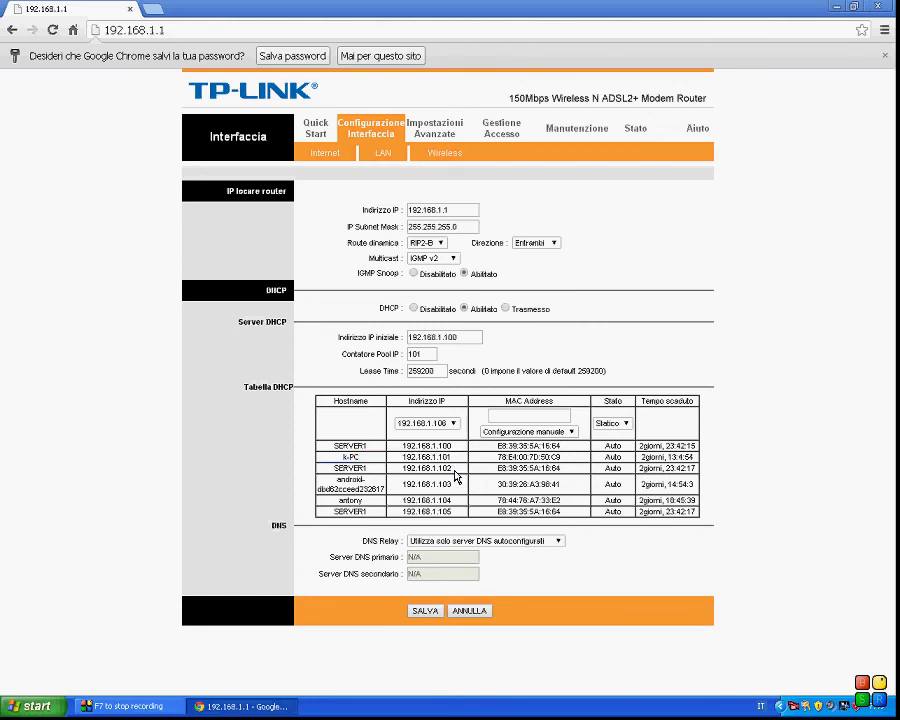
left_click_drag(455, 477, 340, 484)
left_click(558, 496)
left_click_drag(561, 446, 493, 455)
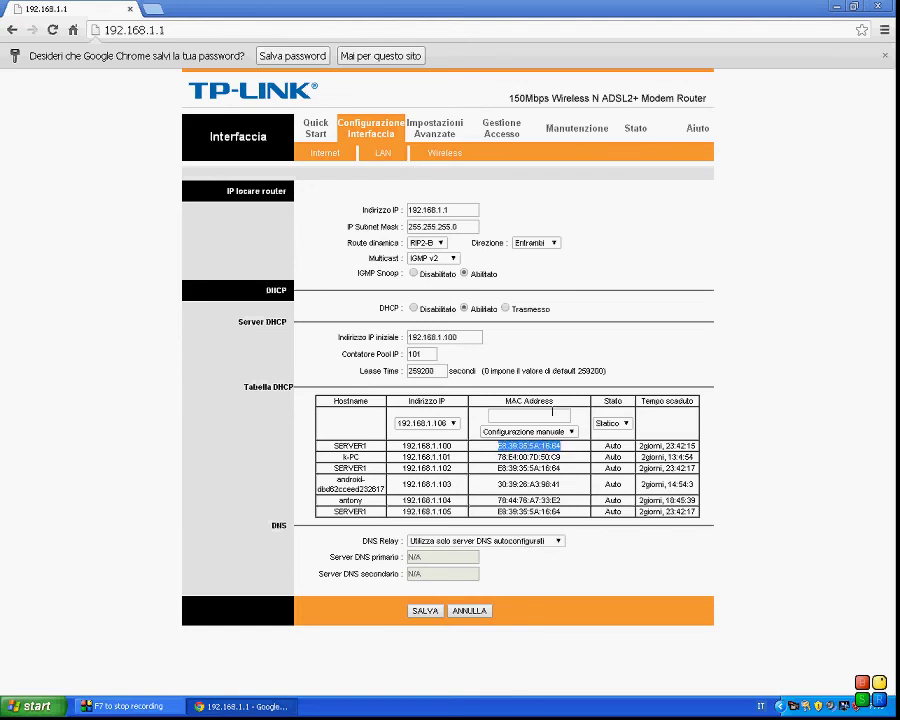
left_click(567, 451)
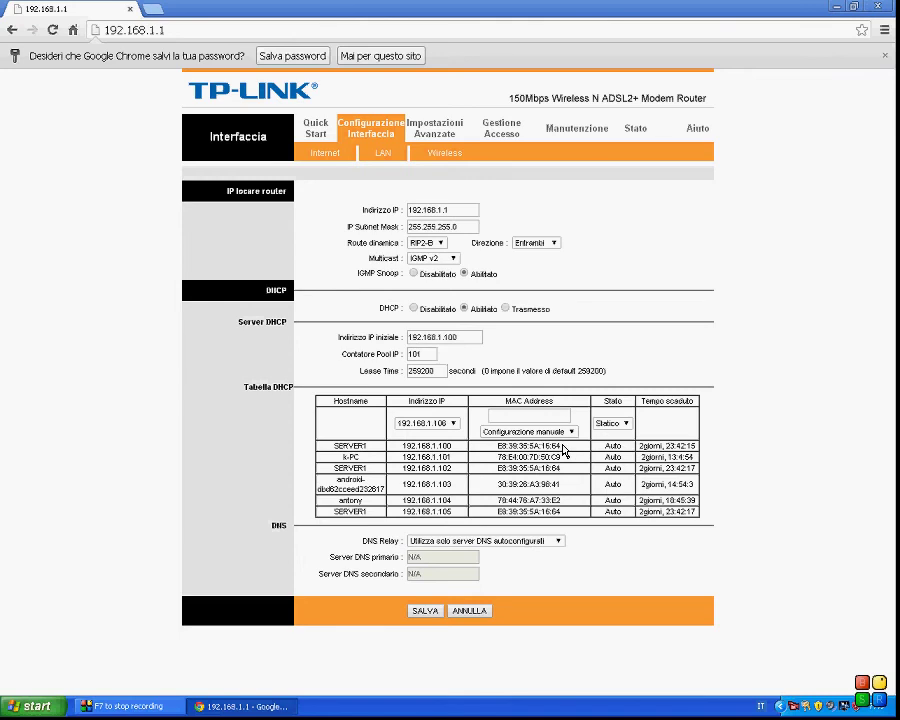
left_click_drag(563, 447, 497, 447)
left_click_drag(566, 458, 497, 459)
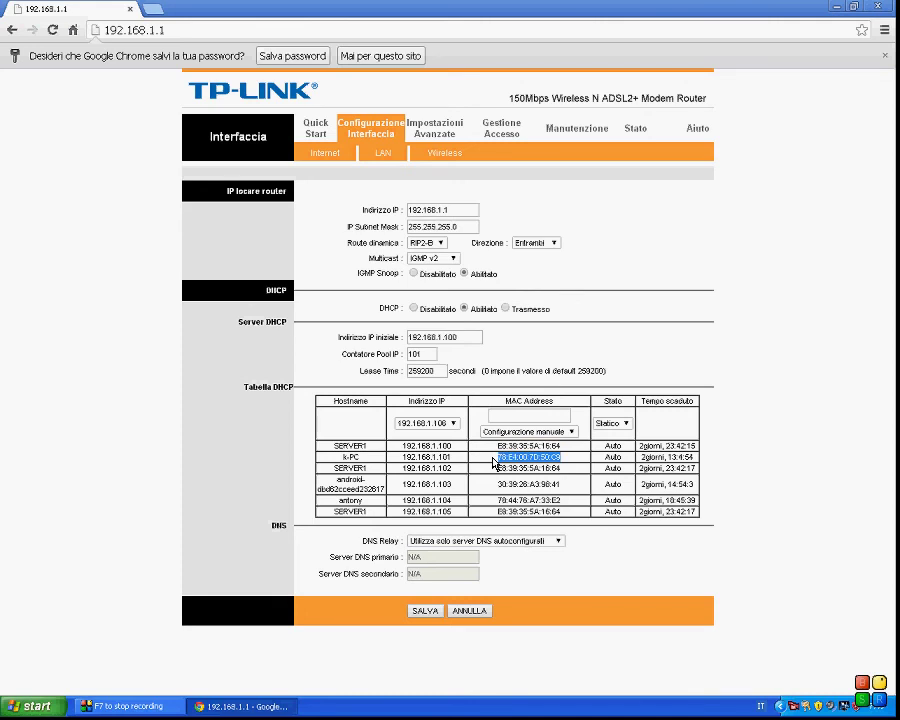
left_click(564, 452)
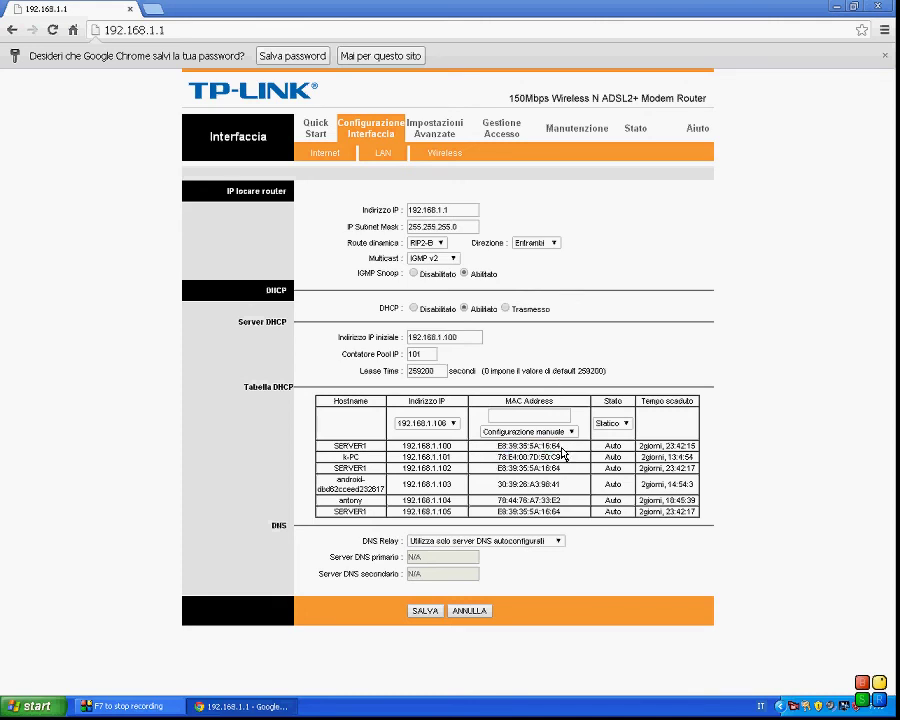
left_click_drag(562, 446, 497, 446)
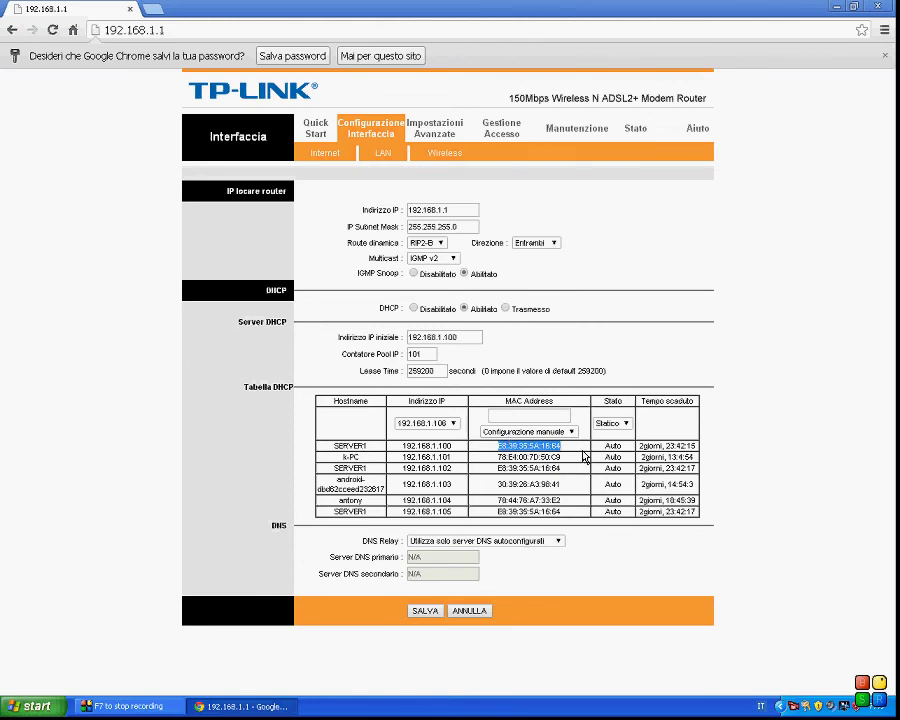
left_click(573, 446)
left_click_drag(566, 451, 496, 446)
left_click(584, 451)
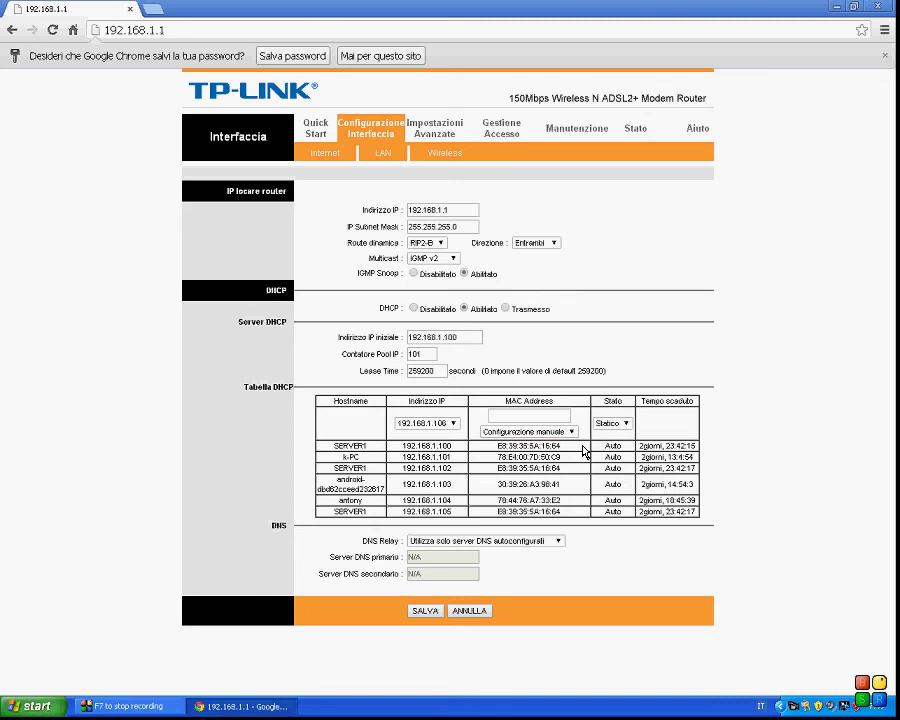
left_click_drag(579, 451, 560, 456)
left_click(563, 476)
Open the Wireless page and set Tipo di autenticazione to WPA-PSK/WPA2-PSK
left_click(449, 157)
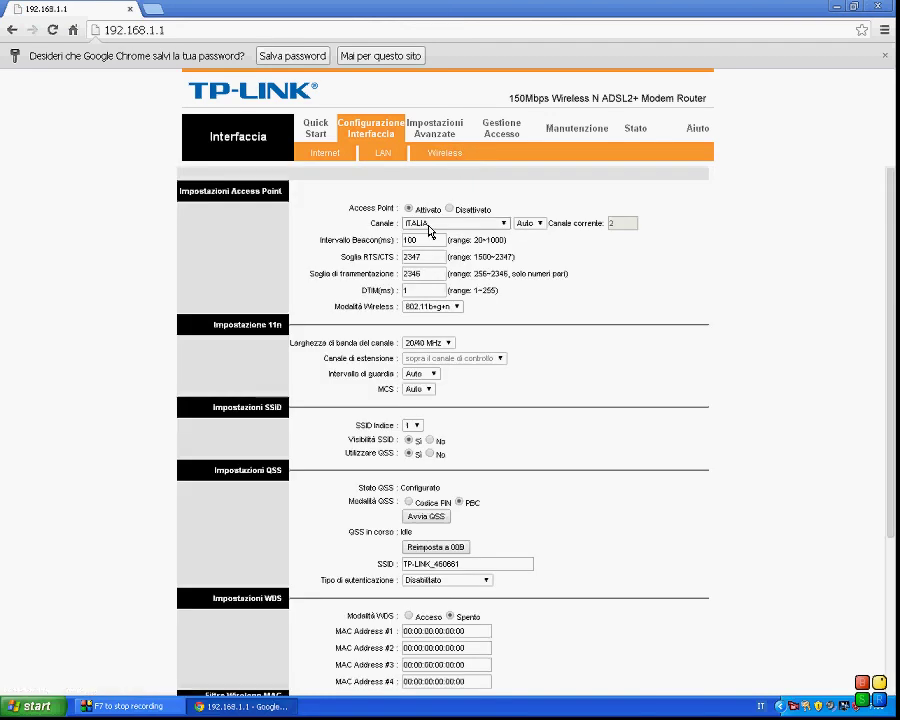
scroll(428, 231, "down", 3)
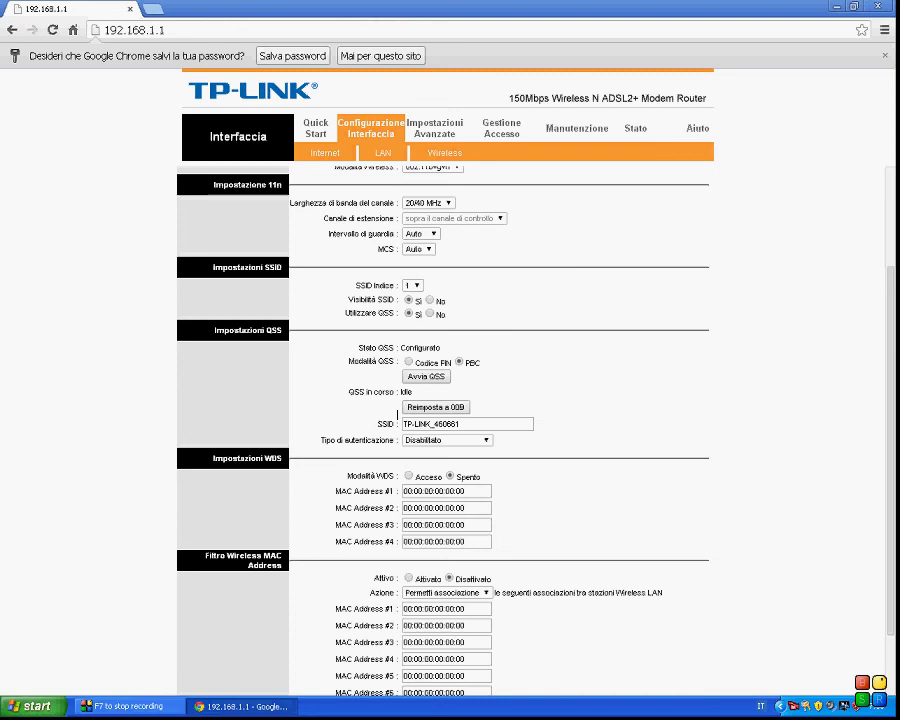
left_click(488, 444)
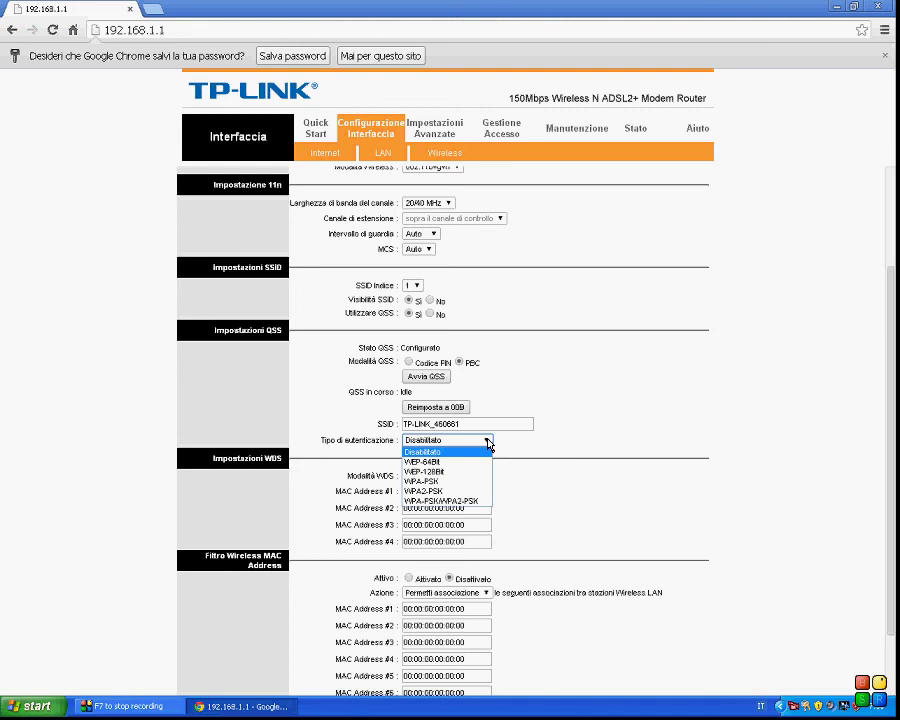
left_click(474, 503)
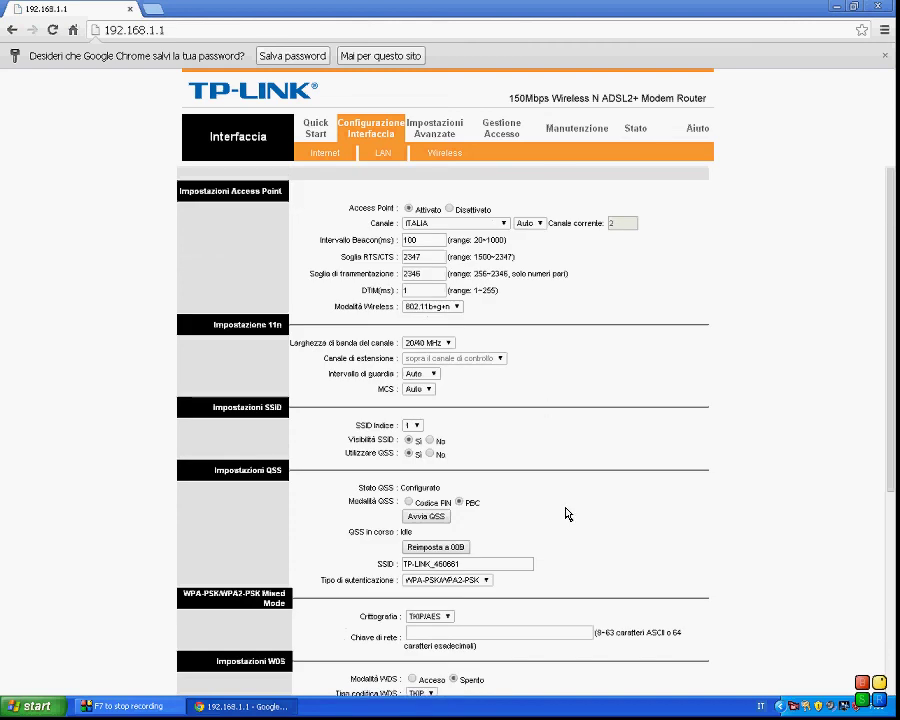
scroll(560, 500, "down", 3)
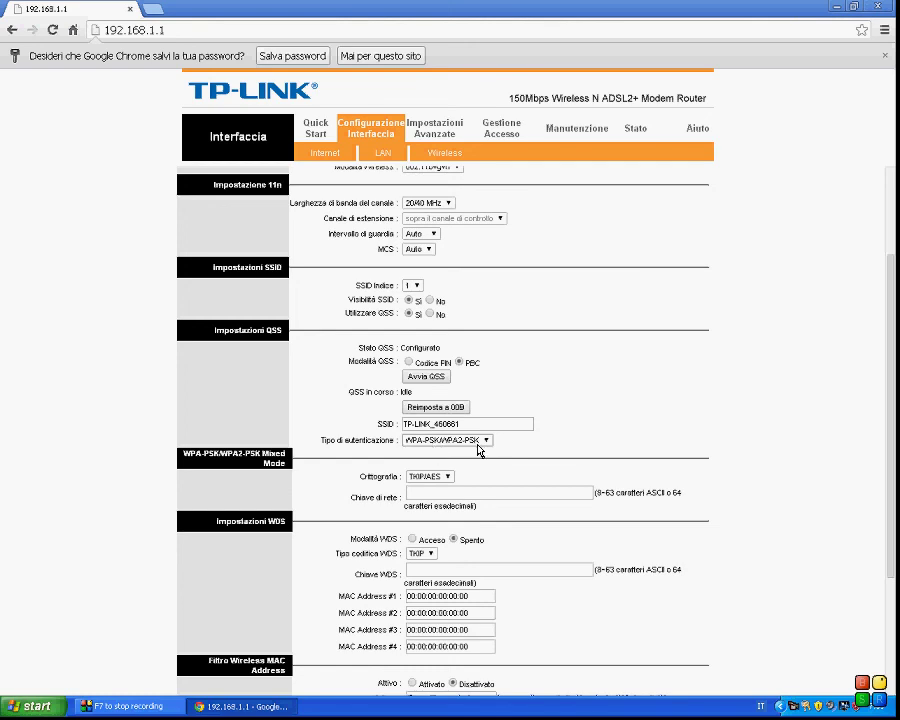
left_click(486, 441)
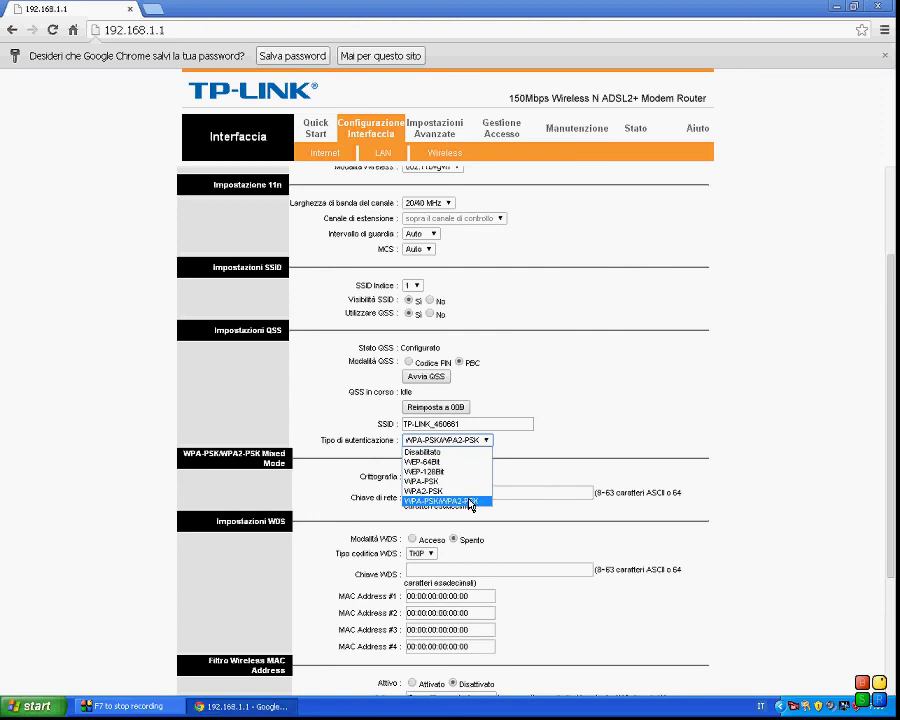
left_click(469, 502)
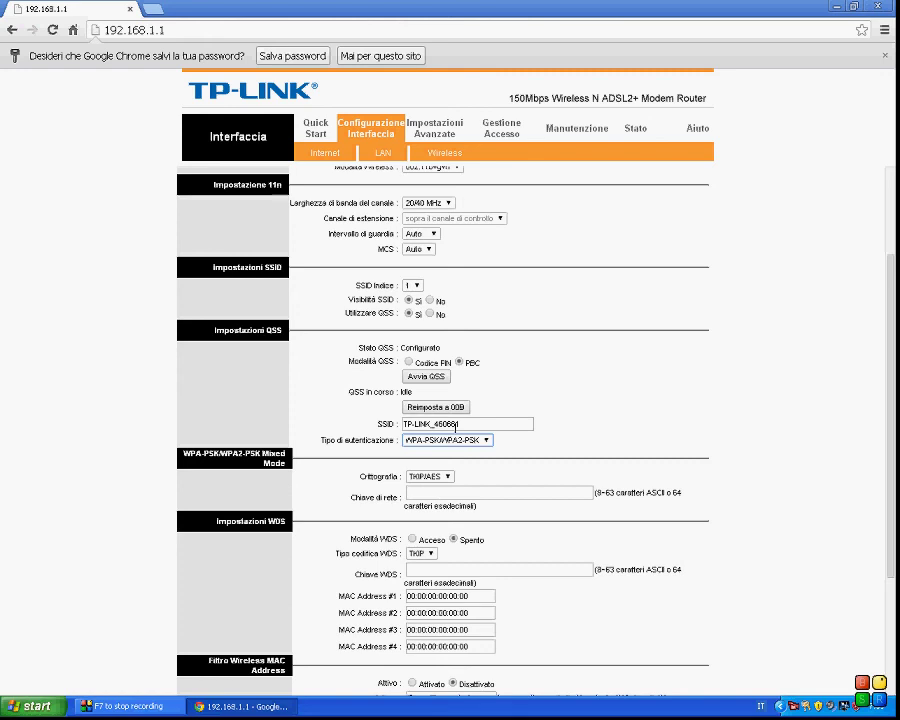
Type the Wi-Fi key into Chiave di rete, correcting typos, and save the wireless settings
scroll(456, 424, "down", 1)
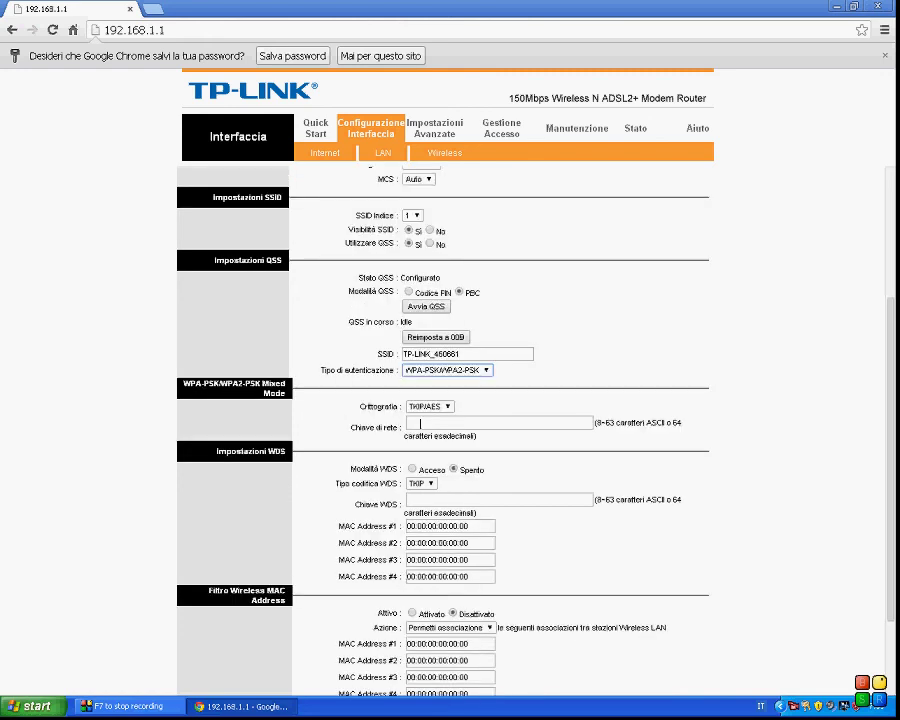
left_click(421, 424)
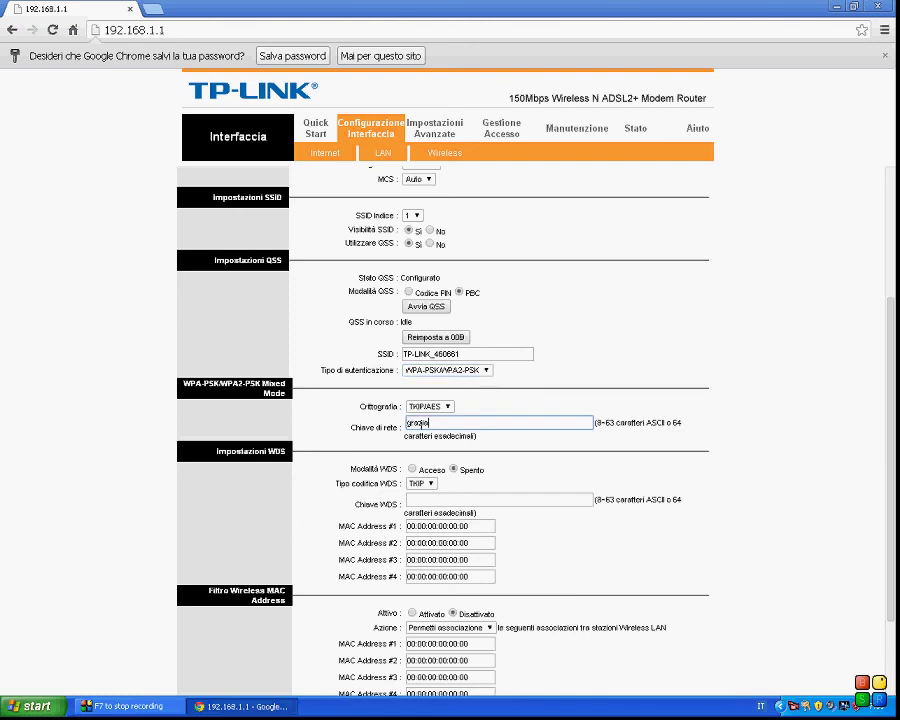
key("BackSpace")
key("BackSpace")
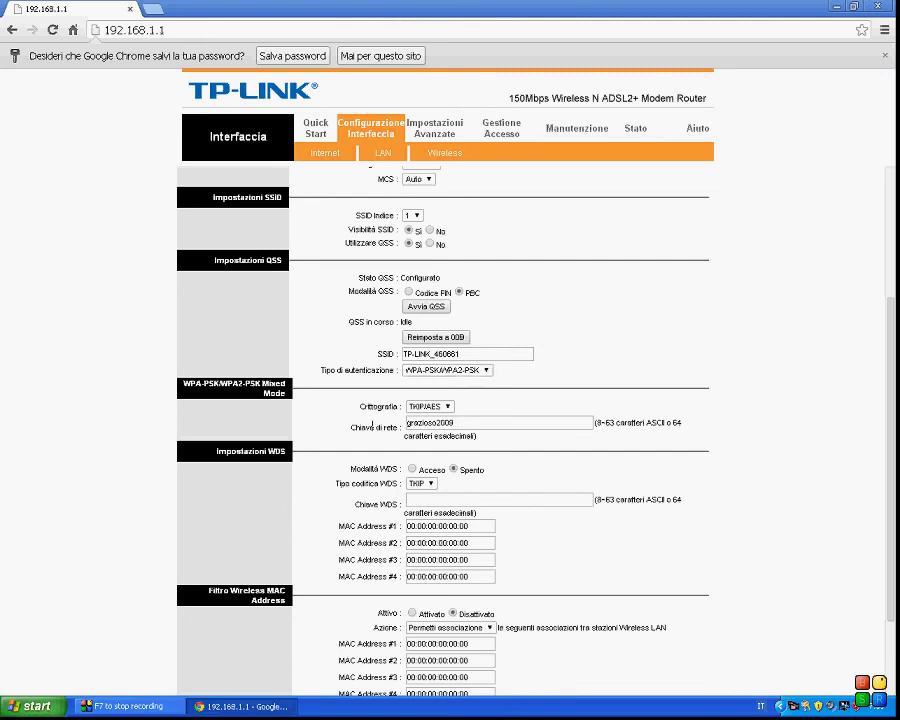
left_click_drag(458, 423, 374, 427)
left_click(526, 421)
scroll(515, 416, "down", 1)
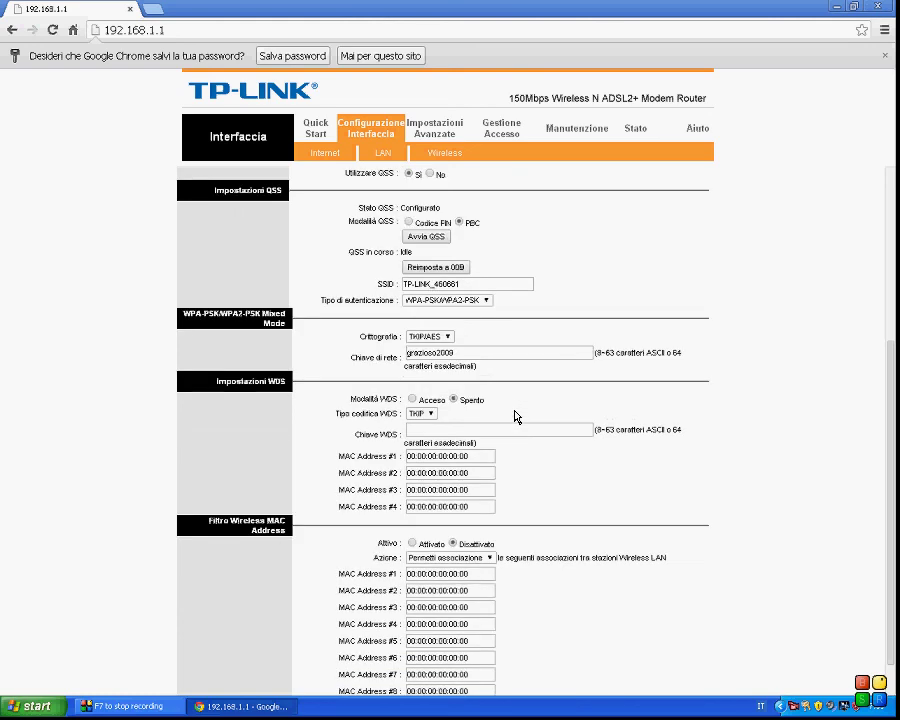
scroll(514, 414, "down", 1)
left_click(428, 682)
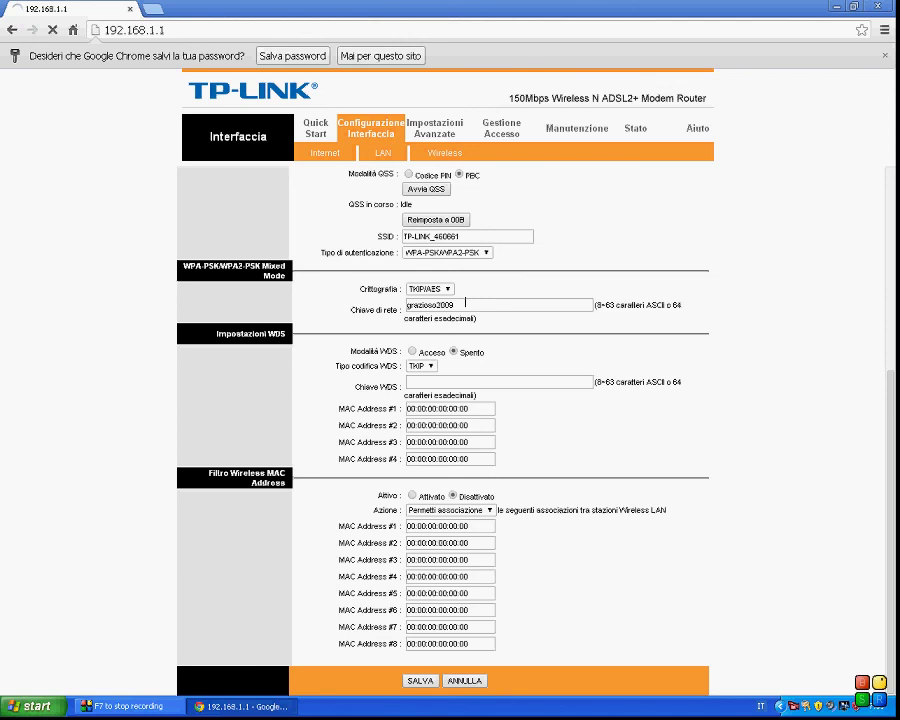
Re-save the WPA-PSK/WPA2-PSK wireless settings, verify the network key, and open Advanced Settings
double_click(465, 304)
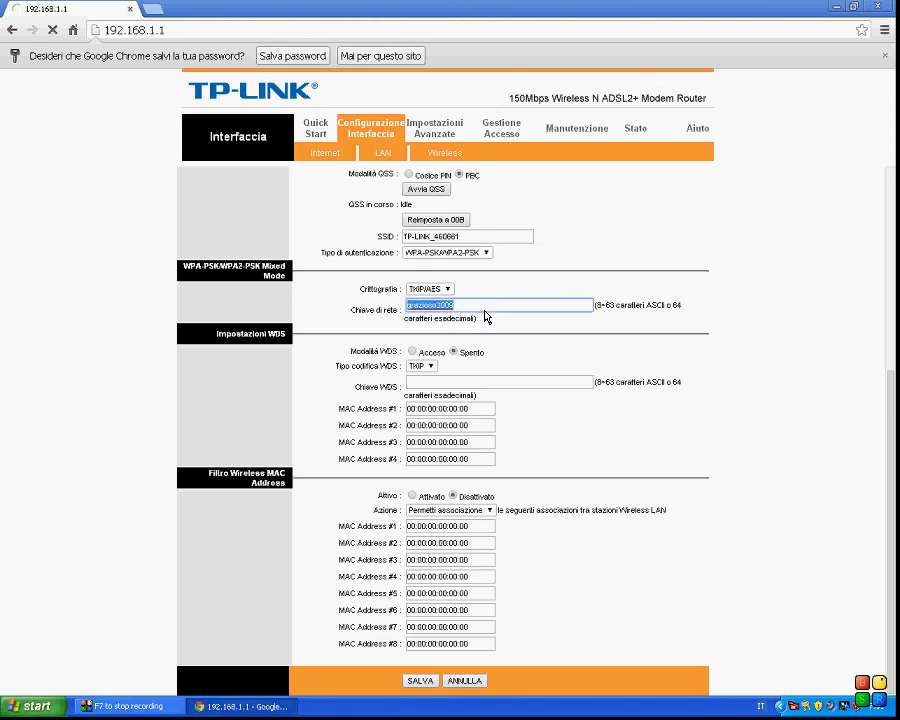
left_click(426, 682)
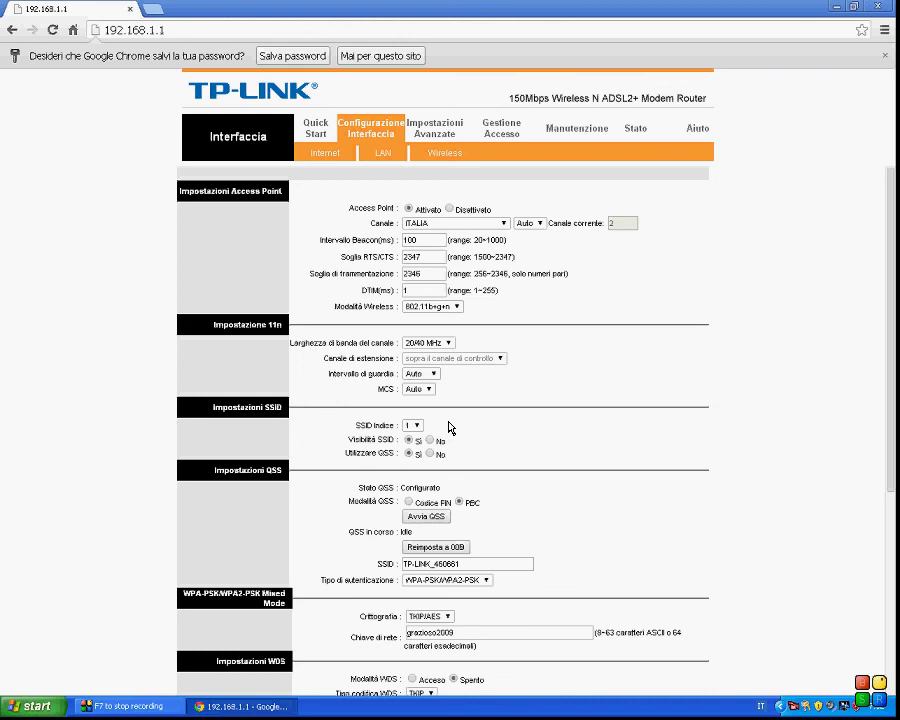
scroll(460, 478, "down", 1)
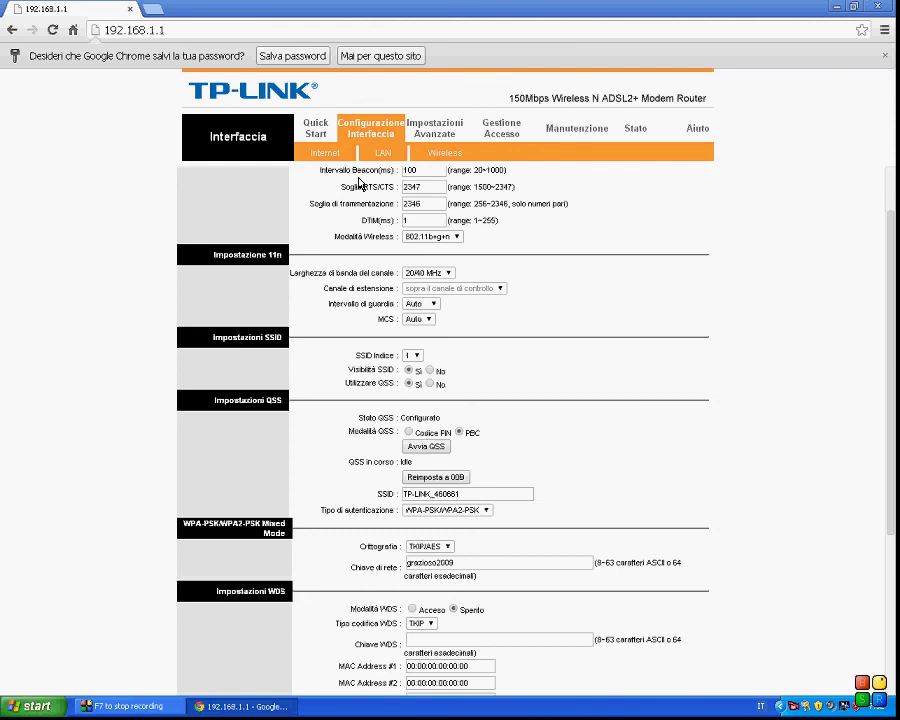
scroll(370, 185, "down", 3)
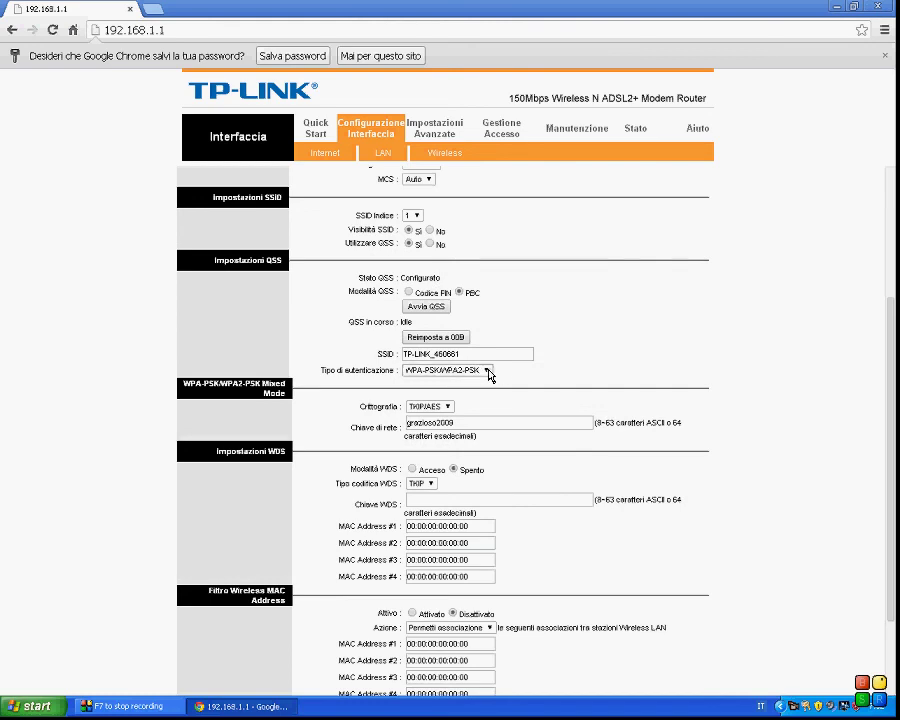
key("Tab")
key("Tab")
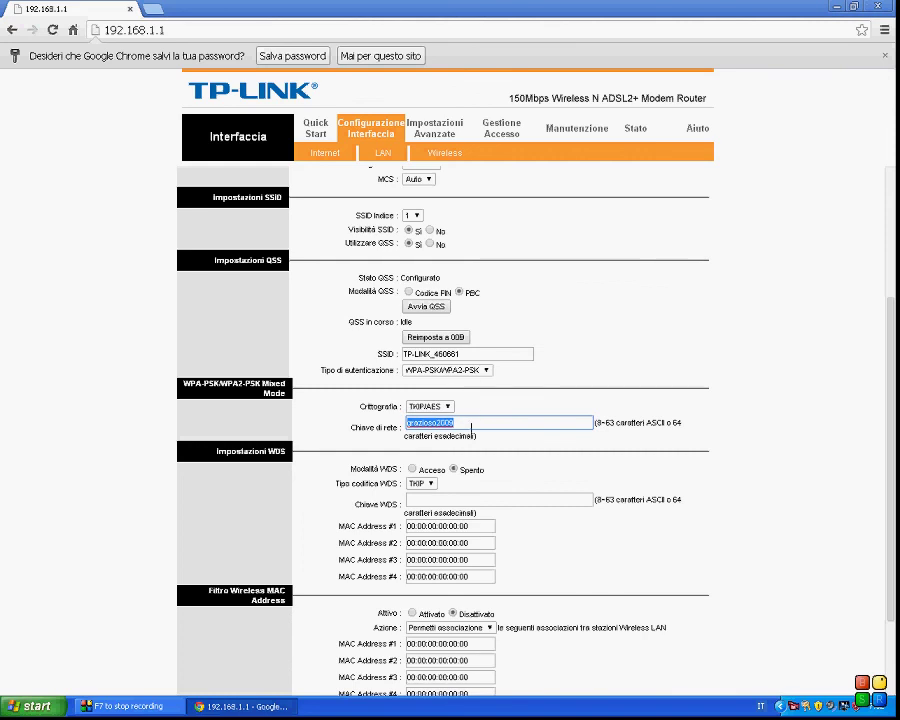
left_click(469, 423)
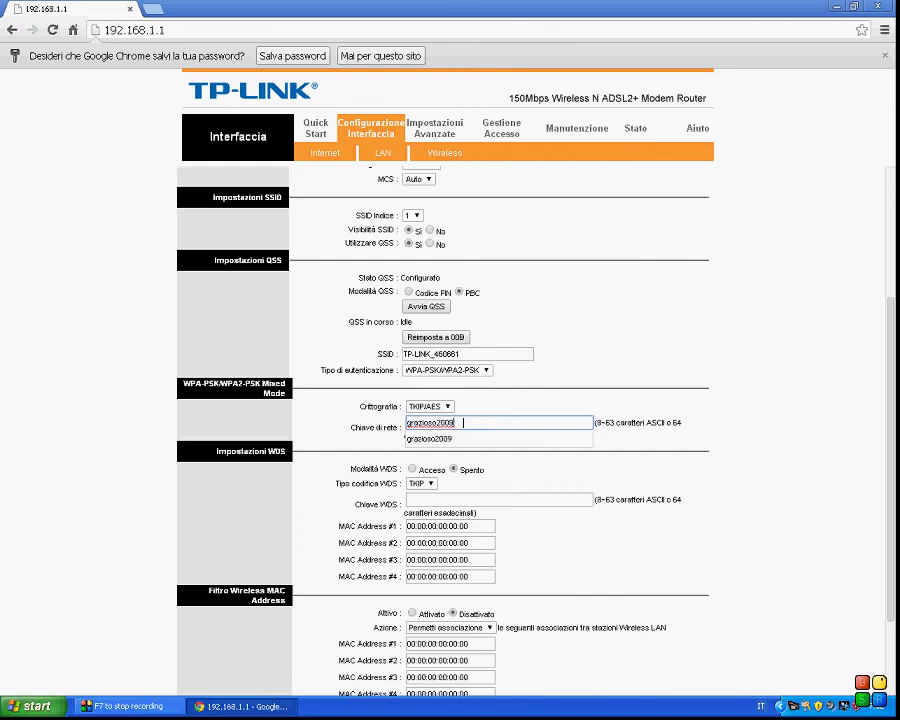
key("ctrl+a")
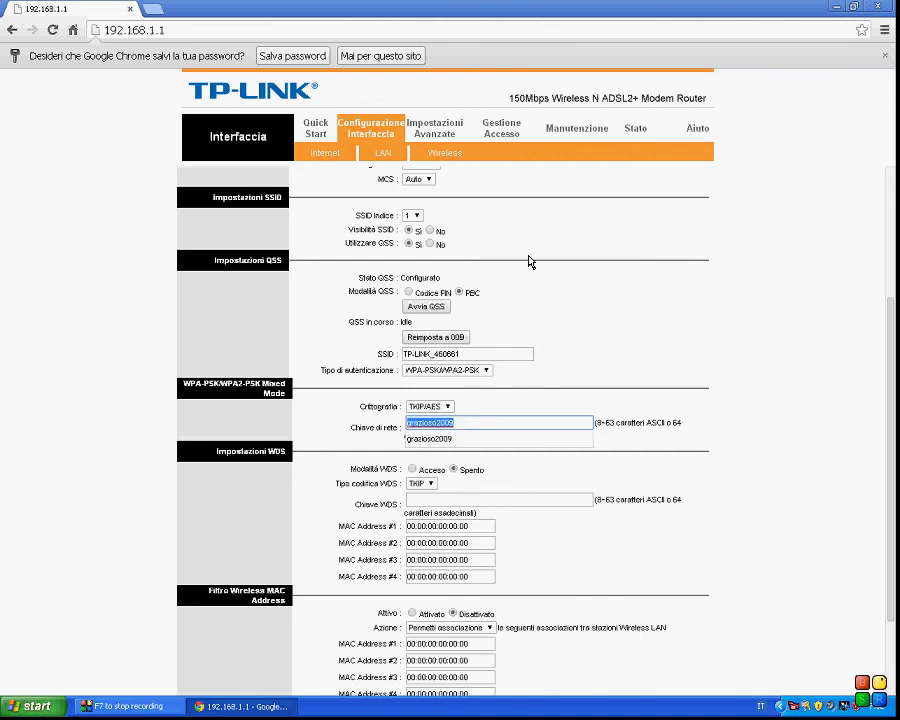
left_click(444, 128)
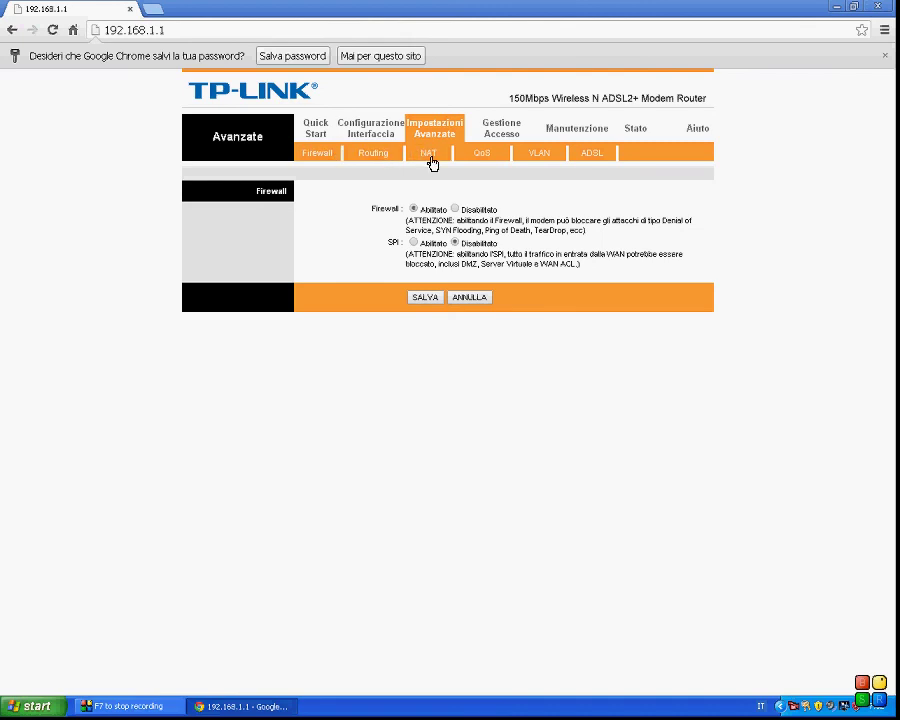
Open NAT > Server Virtuale, showing rule 1 forwarding TCP ports 1720–1725 to 192.168.1.10
left_click(429, 156)
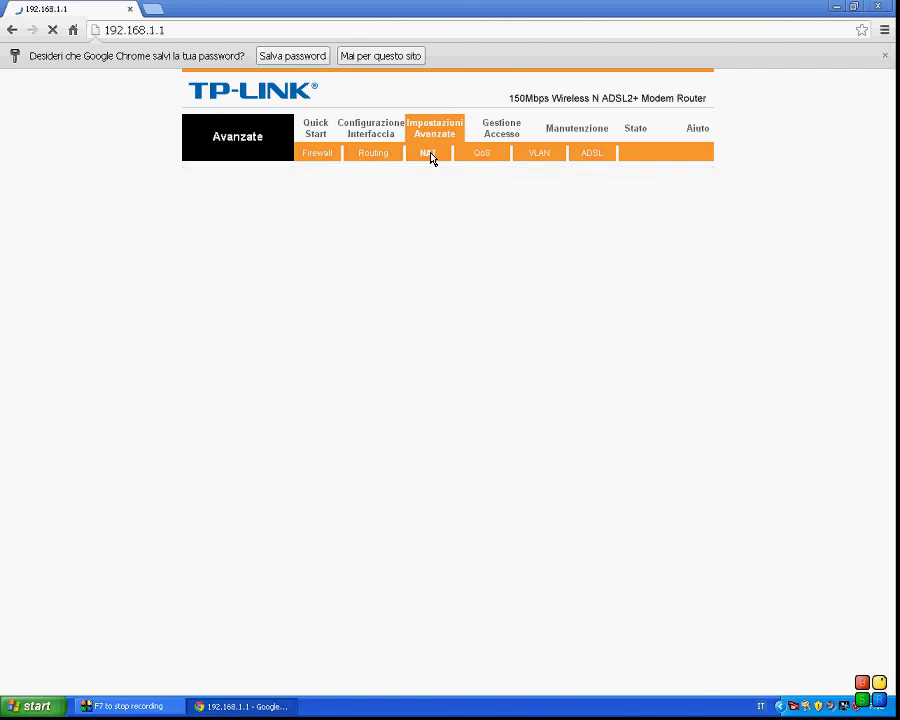
left_click(420, 284)
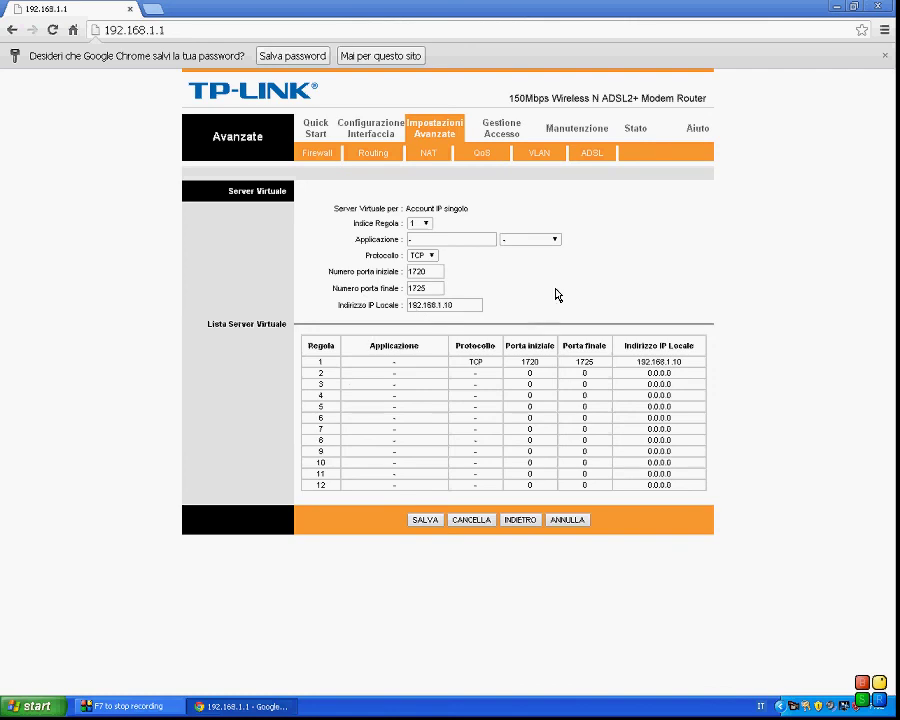
Change rule 1's local IP address to 192.168.1.2, keeping the protocol as TCP
left_click(458, 304)
key("BackSpace")
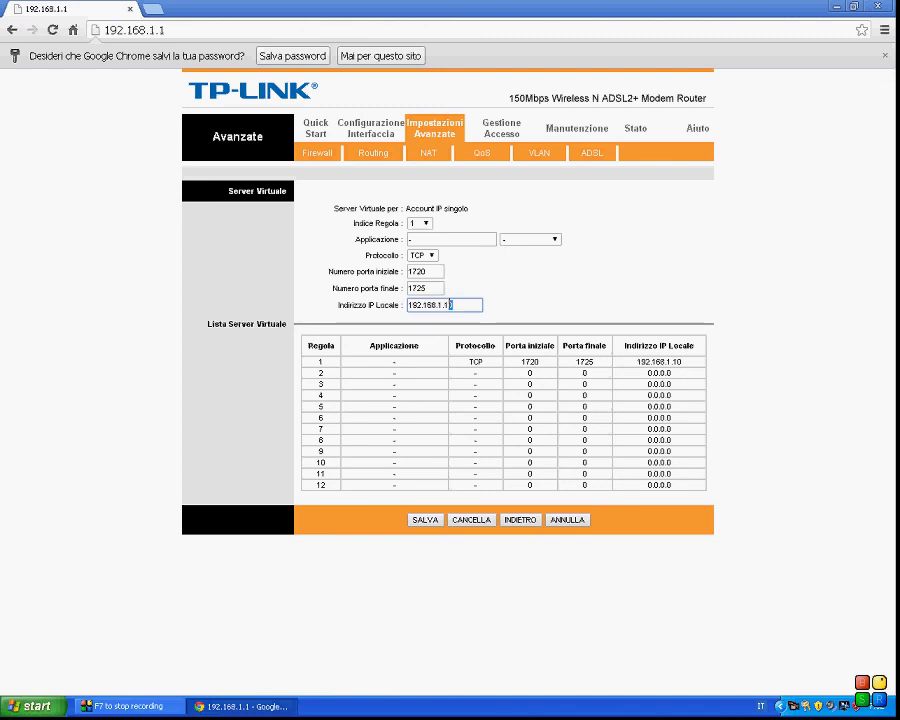
key("BackSpace")
type("2")
left_click(380, 304)
left_click(431, 257)
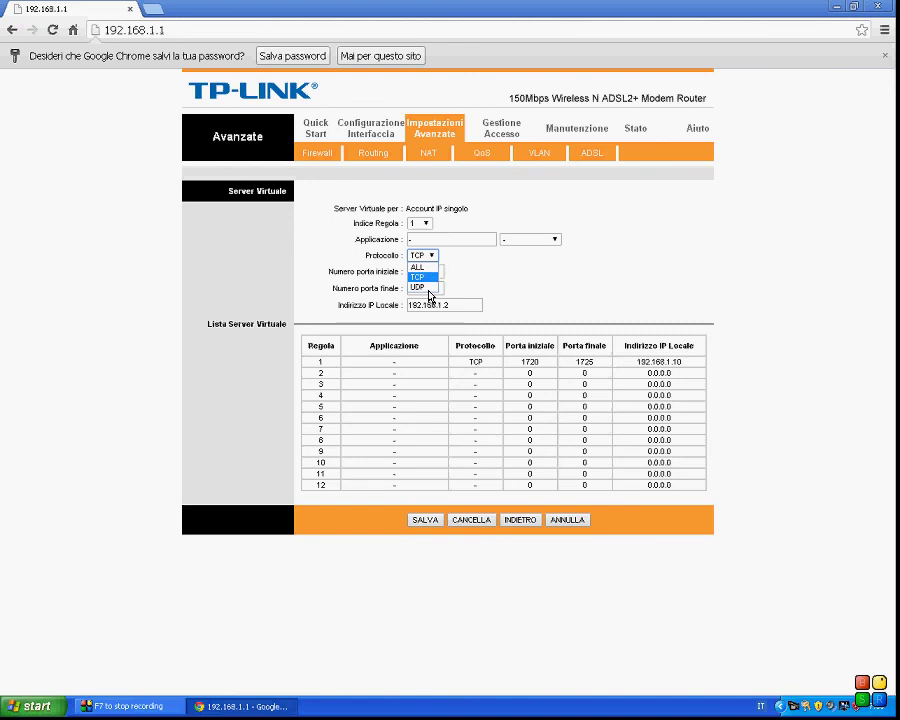
left_click(508, 279)
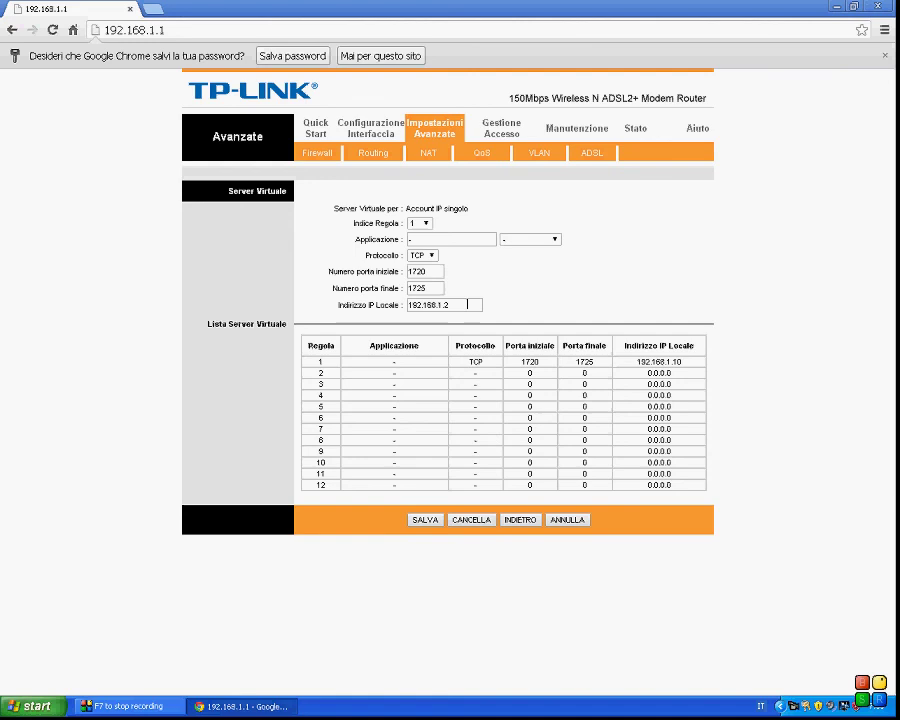
triple_click(467, 305)
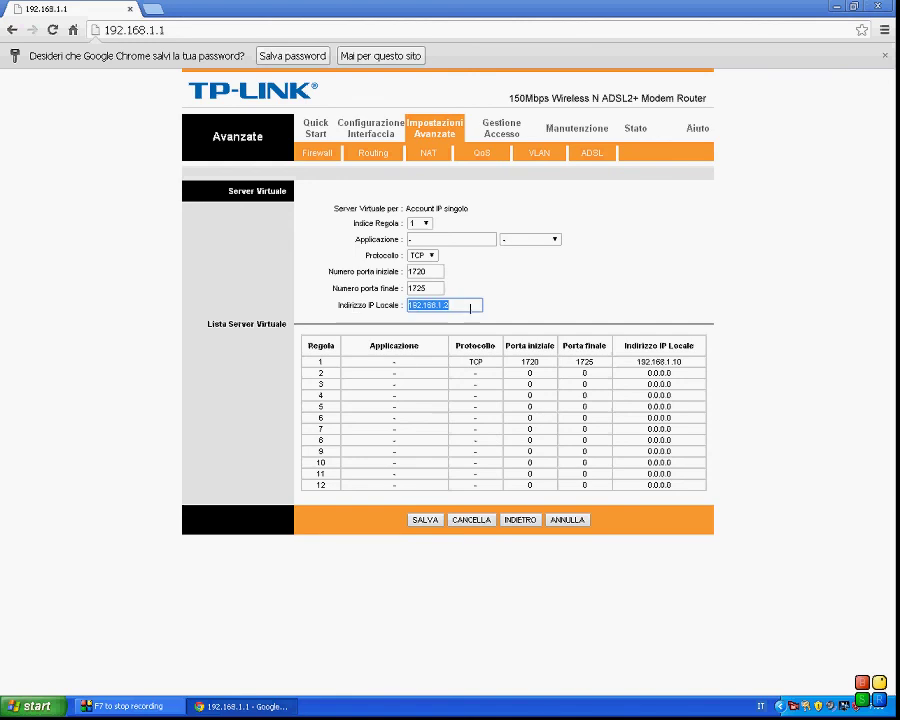
left_click(433, 256)
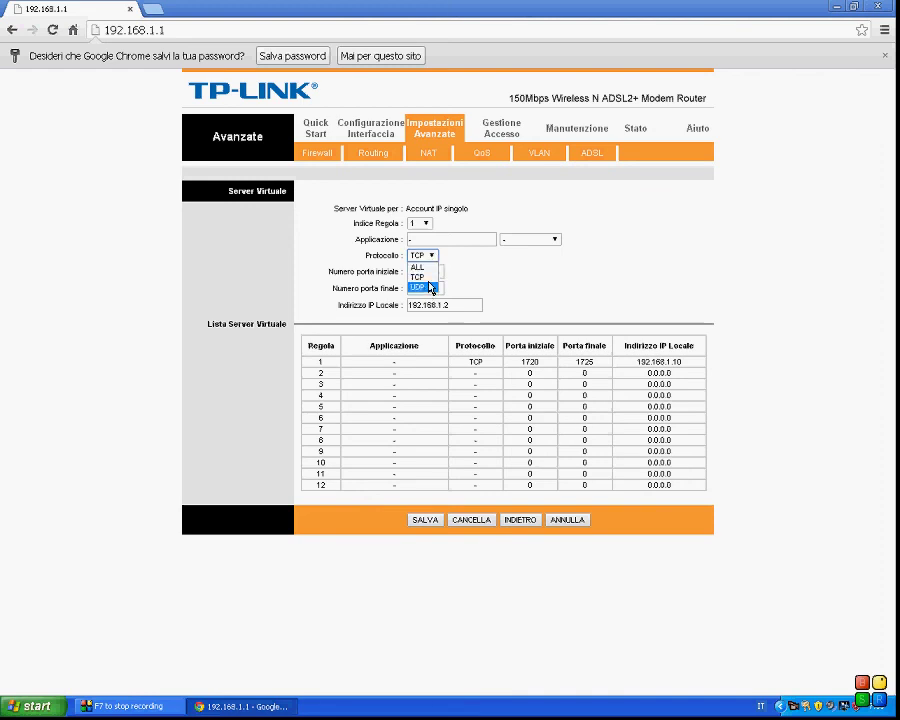
left_click(427, 279)
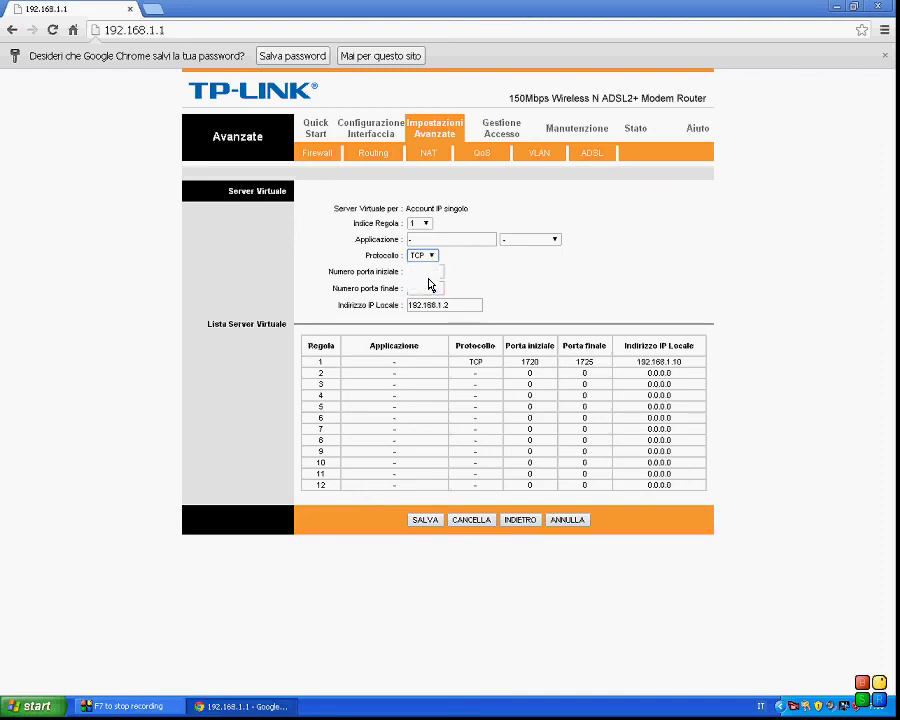
Replace ports 1720–1725 with start port 1500 and end port 1510
left_click_drag(427, 272, 372, 284)
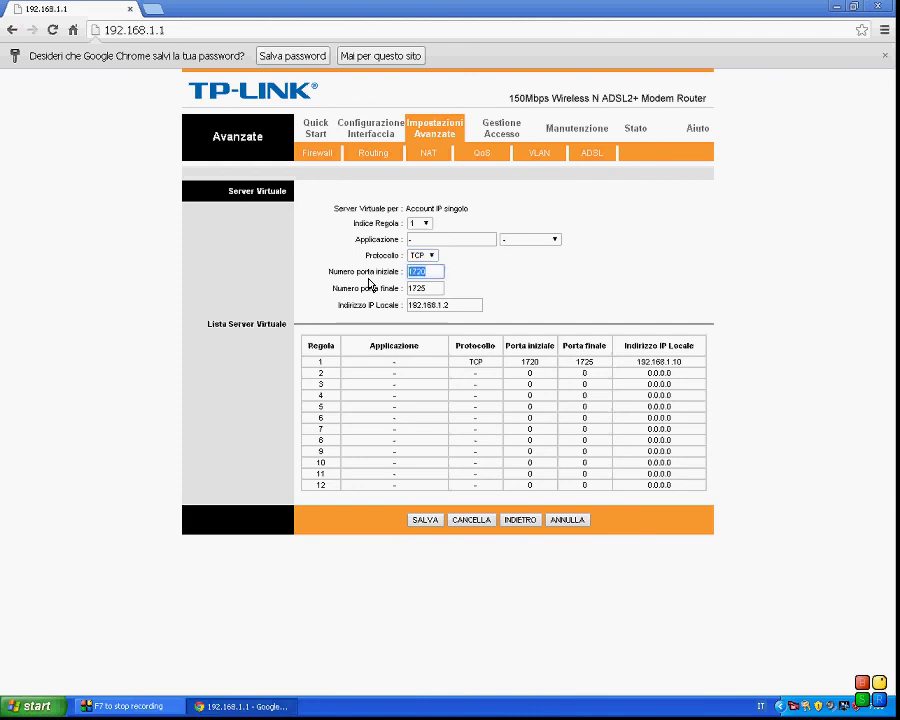
type("1500")
left_click_drag(428, 288, 385, 287)
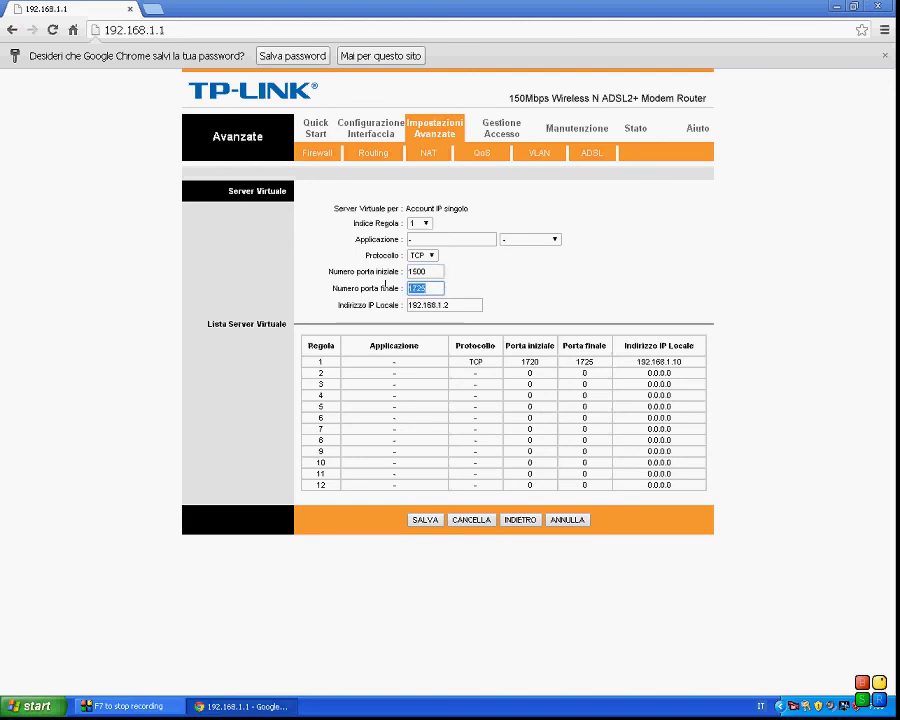
type("1510")
left_click(514, 293)
Save rule 1 with SALVA so the list shows TCP 1500–1510 to 192.168.1.2
left_click(431, 524)
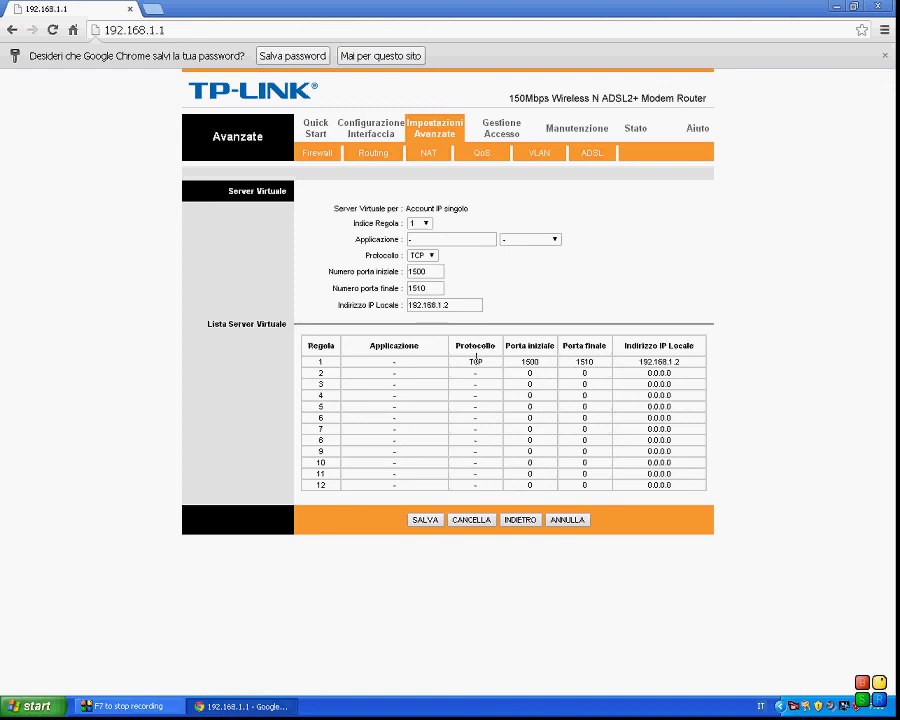
left_click(428, 229)
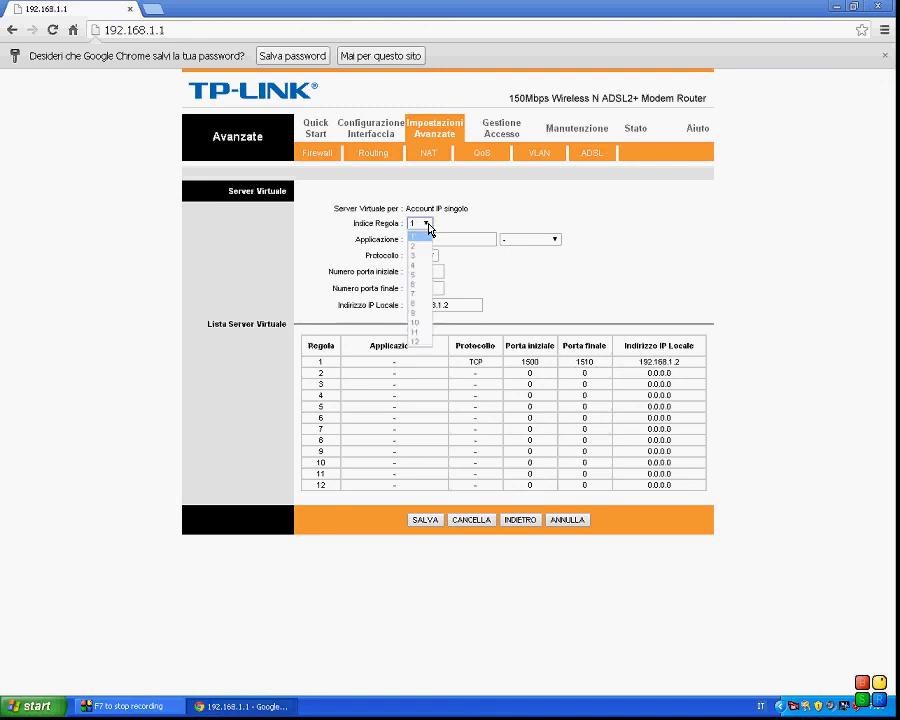
left_click(427, 244)
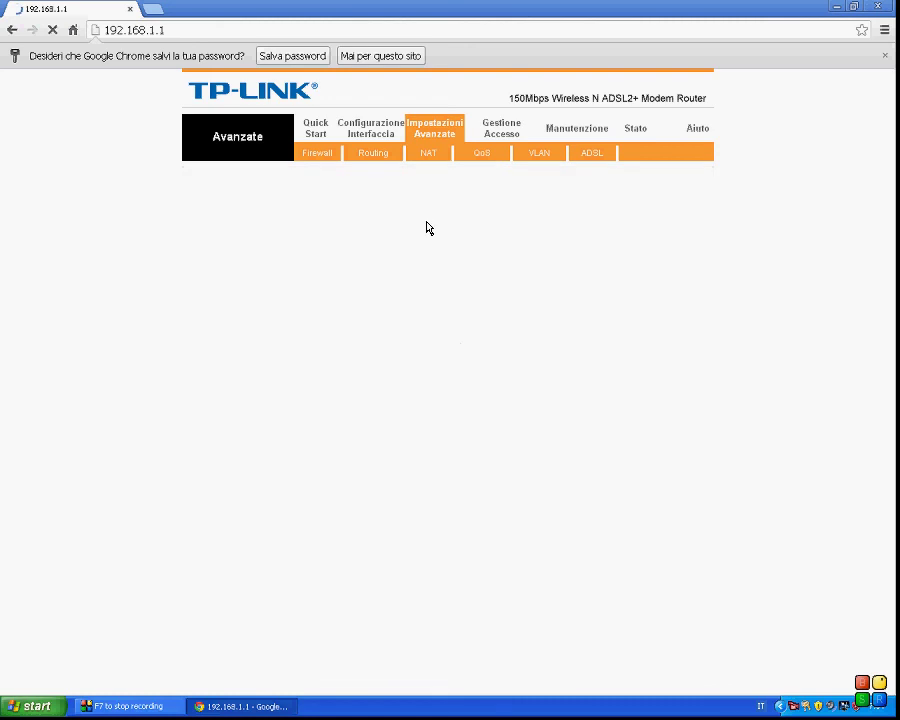
left_click(428, 225)
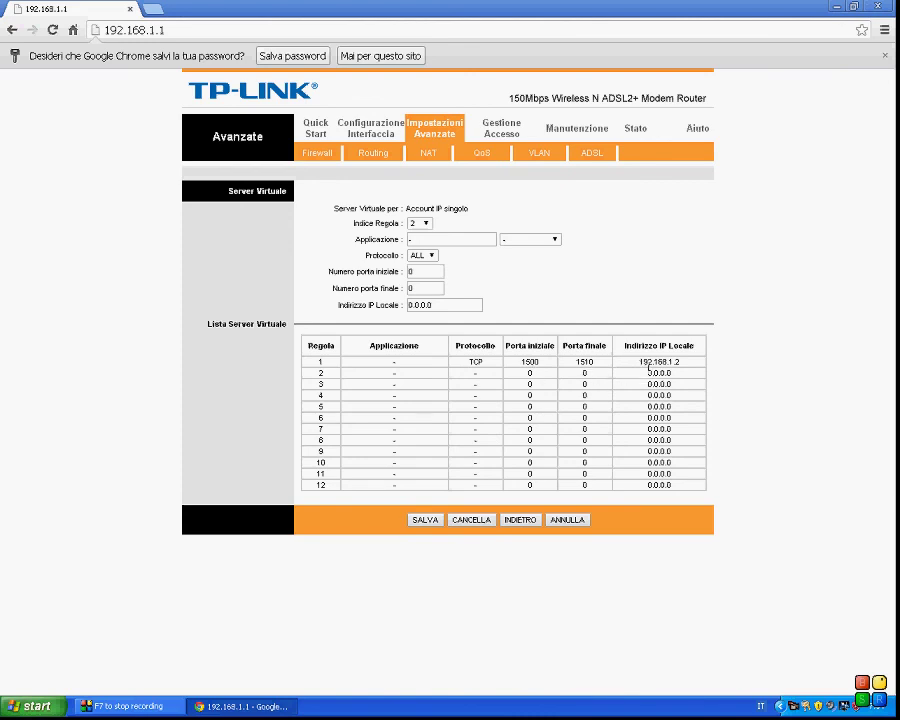
left_click_drag(681, 362, 630, 364)
left_click(463, 527)
left_click(437, 527)
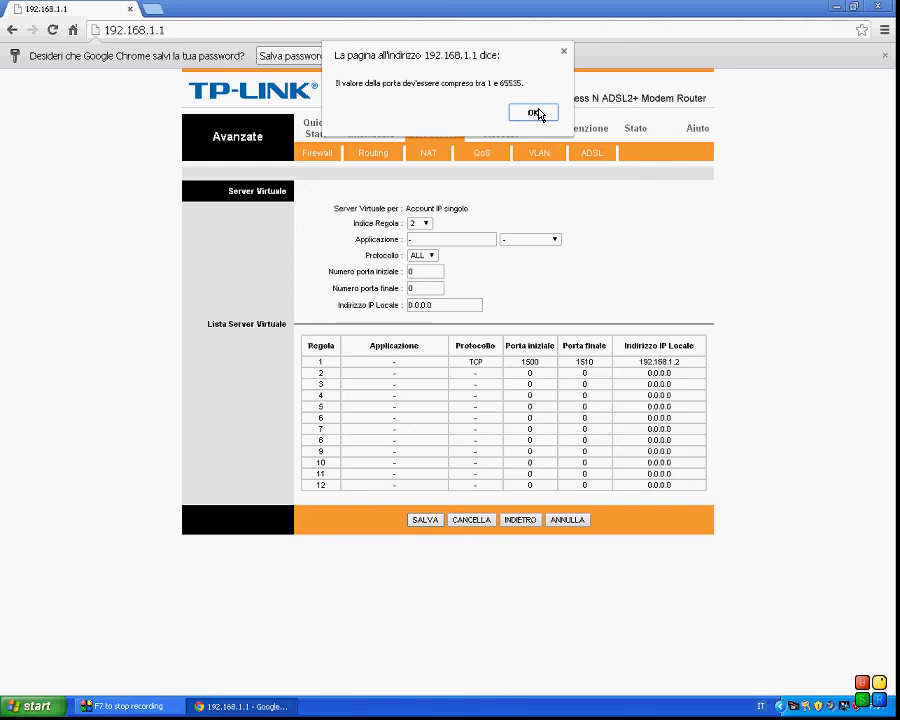
left_click(535, 113)
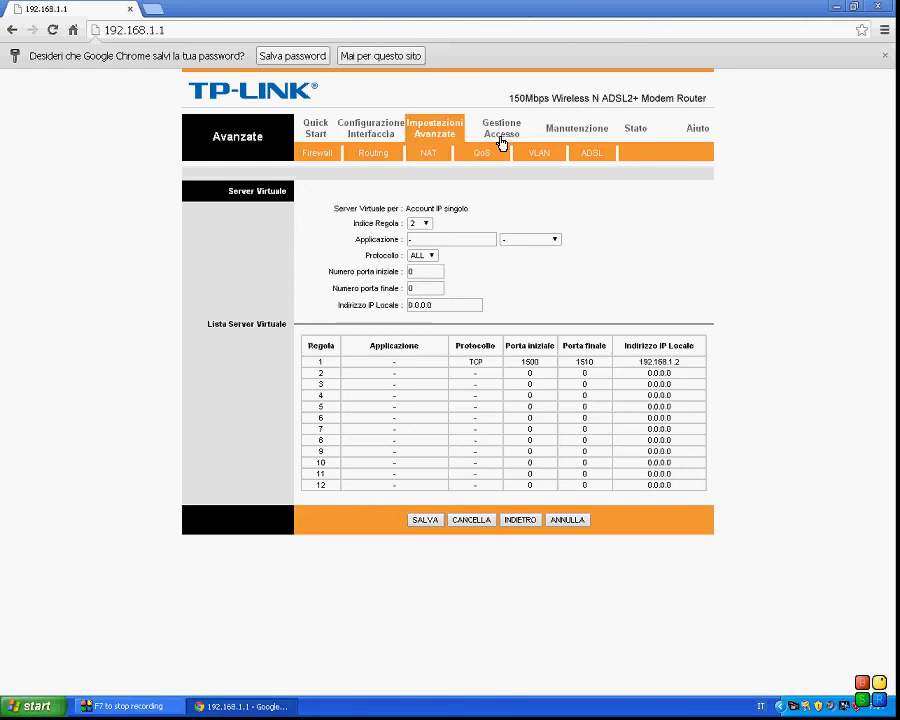
left_click(427, 230)
key("Up")
key("Return")
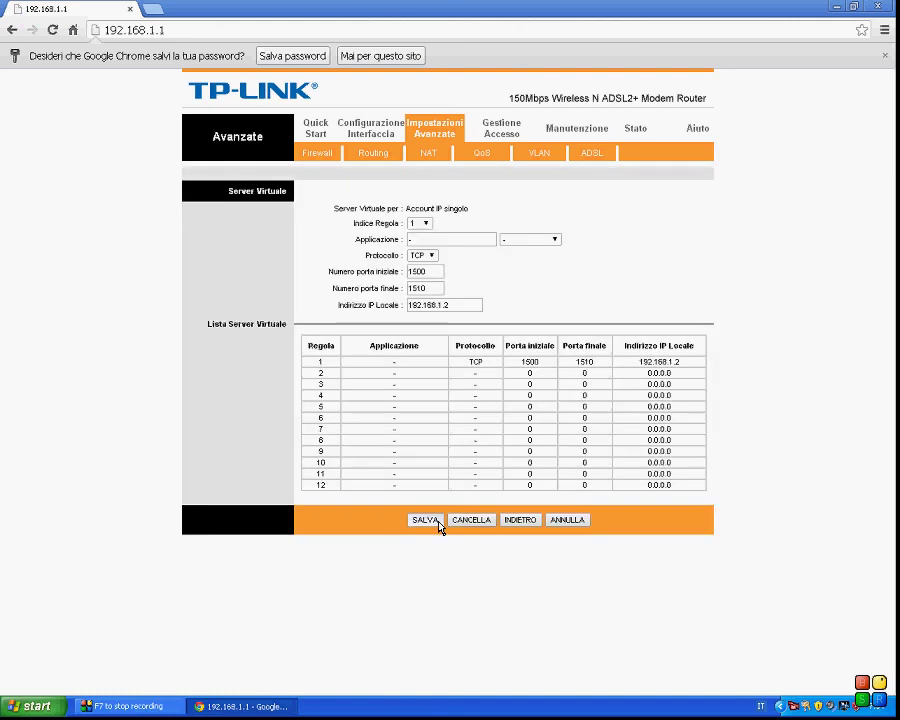
Save the TCP 1500–1510 rule again, close Chrome, and restore the screen recorder window
left_click(438, 521)
left_click(880, 7)
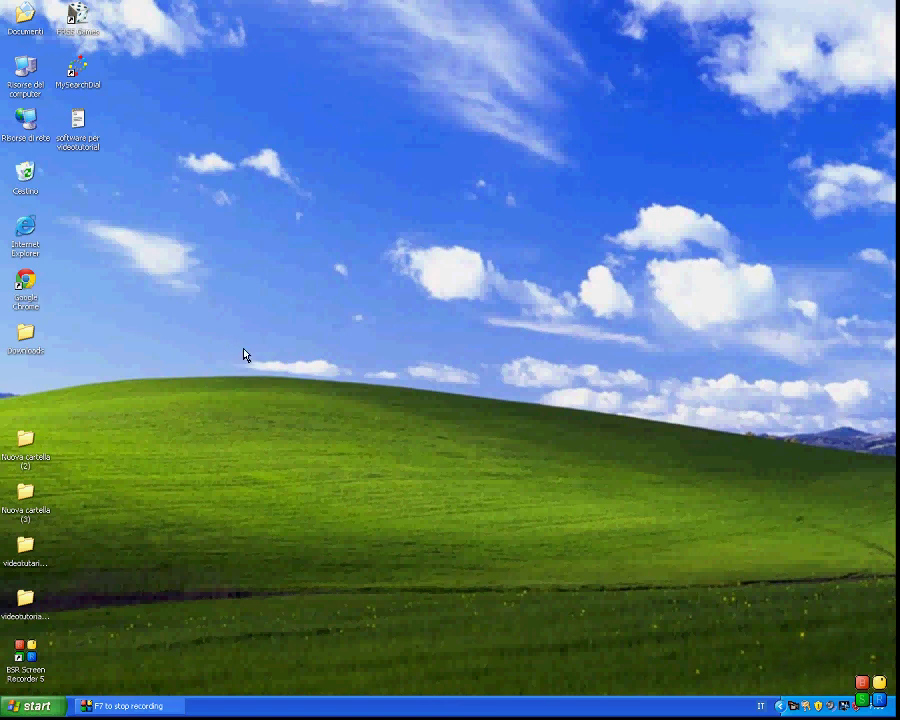
left_click(147, 708)
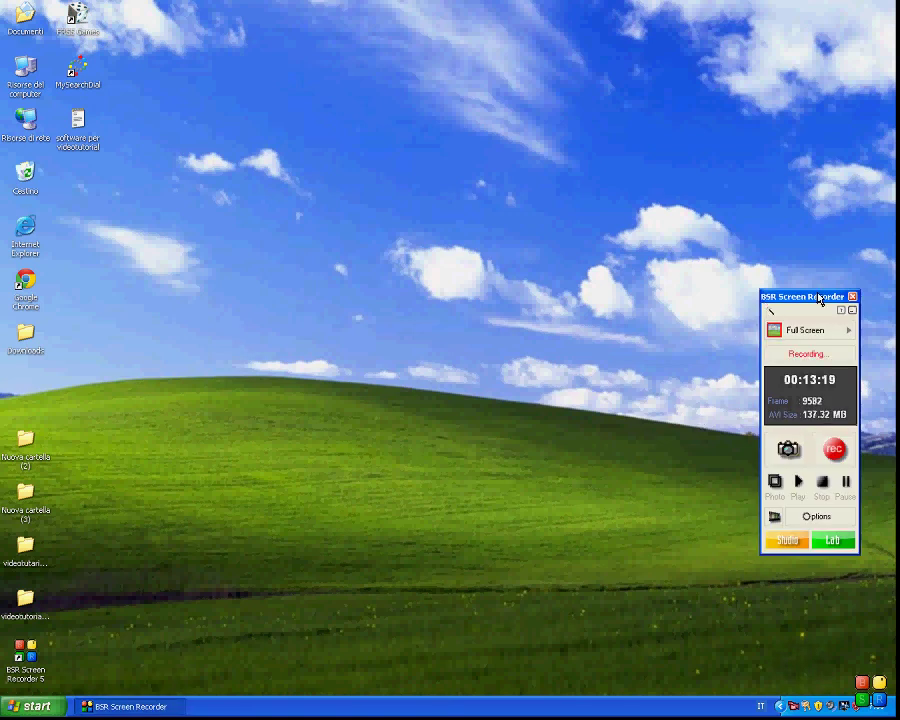
Move the BSR Screen Recorder window up and slightly left on the desktop
left_click_drag(821, 298, 811, 215)
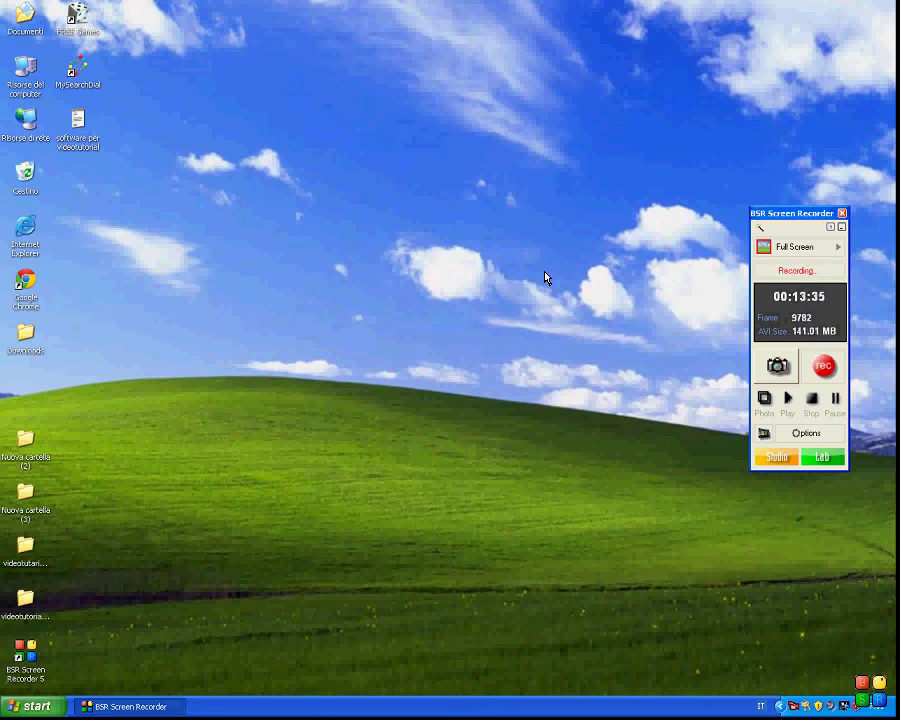
left_click_drag(810, 214, 816, 197)
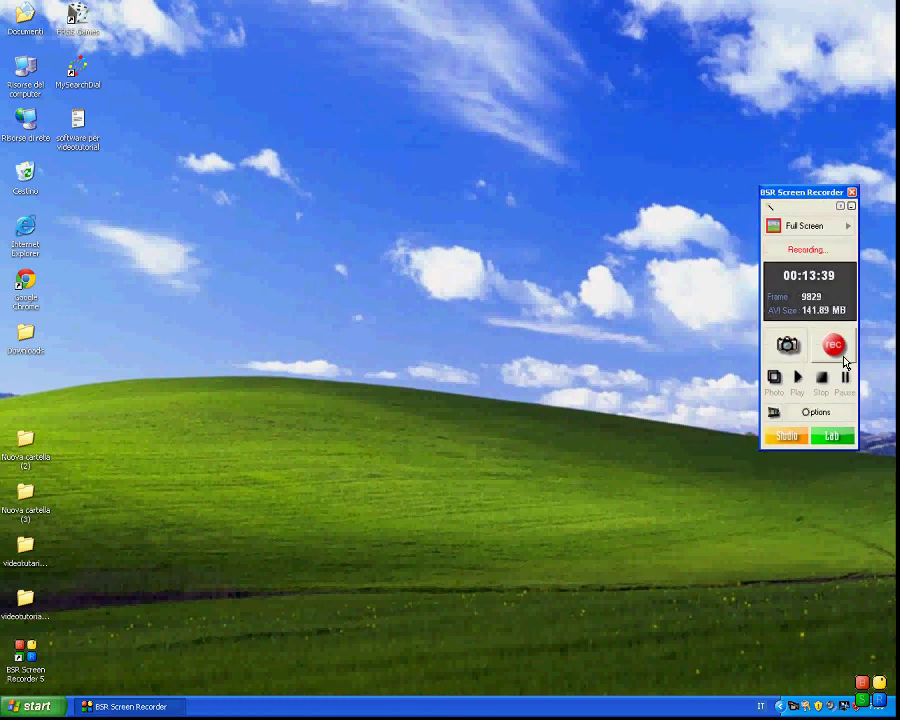